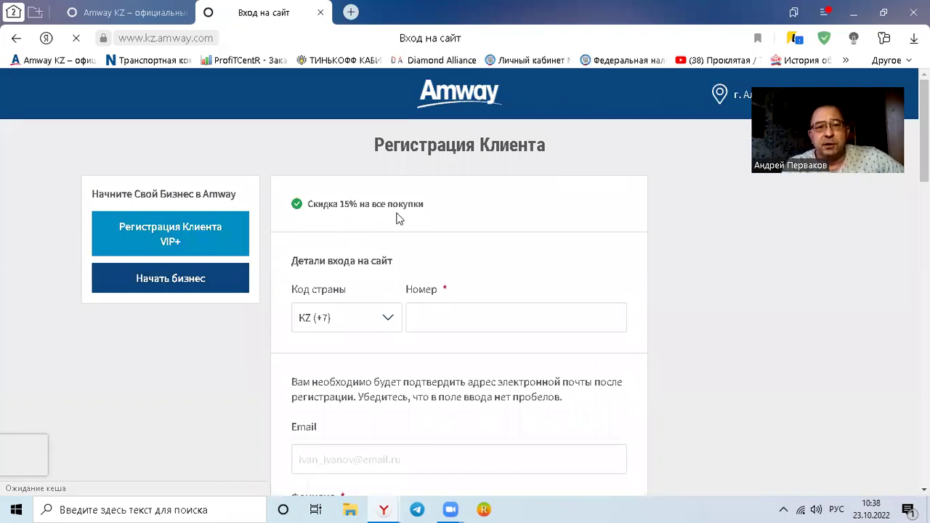
# Step: Open the phone country-code list on the Amway KZ client registration form
pyautogui.click(314, 317)
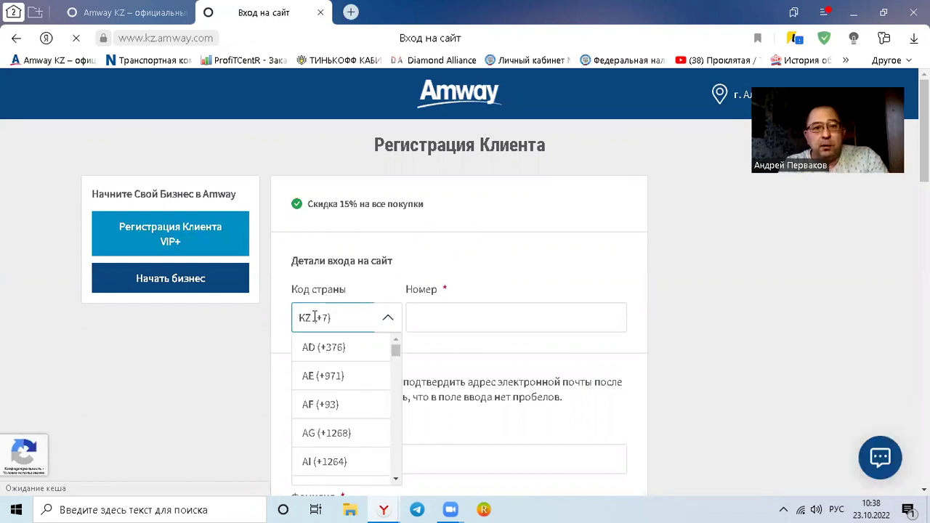
# Step: Search 'RU' in the country-code field and switch the phone code from KZ (+7) to RU (+7)
pyautogui.click(315, 317)
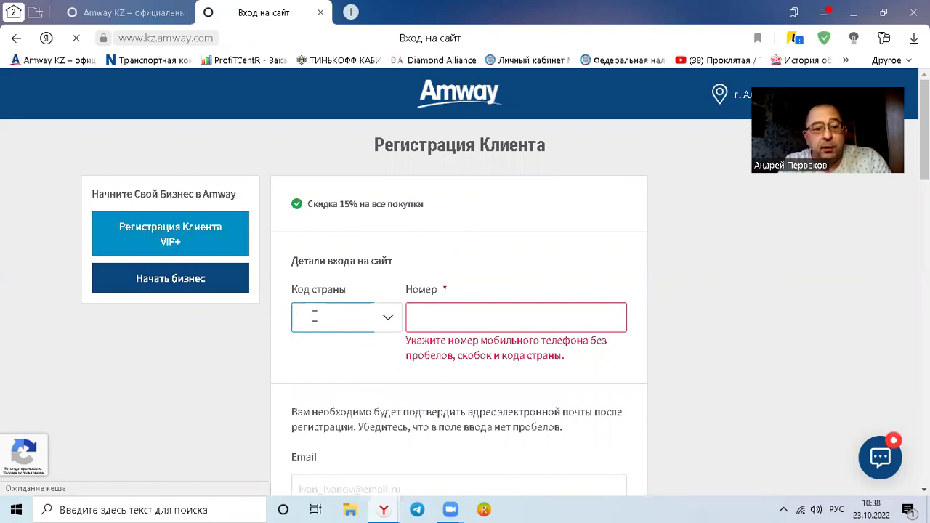
pyautogui.hotkey('alt', 'shift')
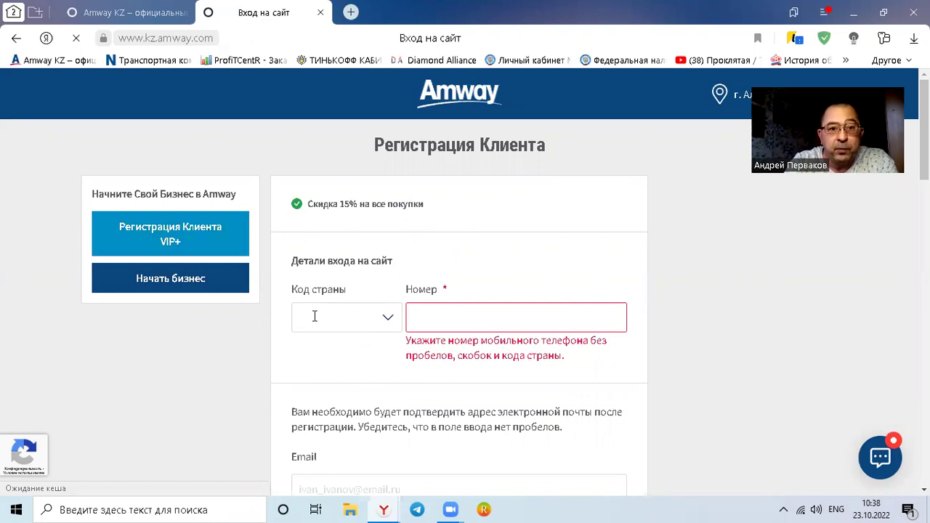
pyautogui.click(314, 317)
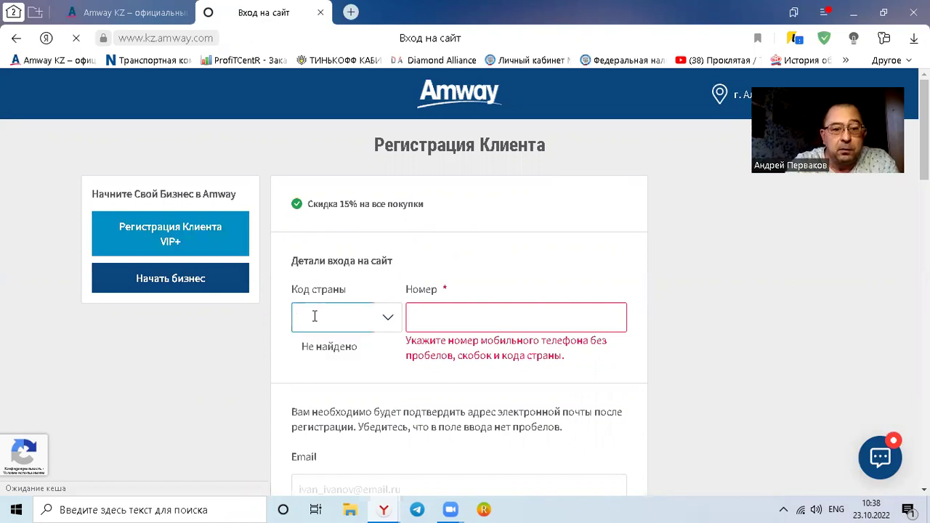
pyautogui.write('RU')
pyautogui.click(325, 349)
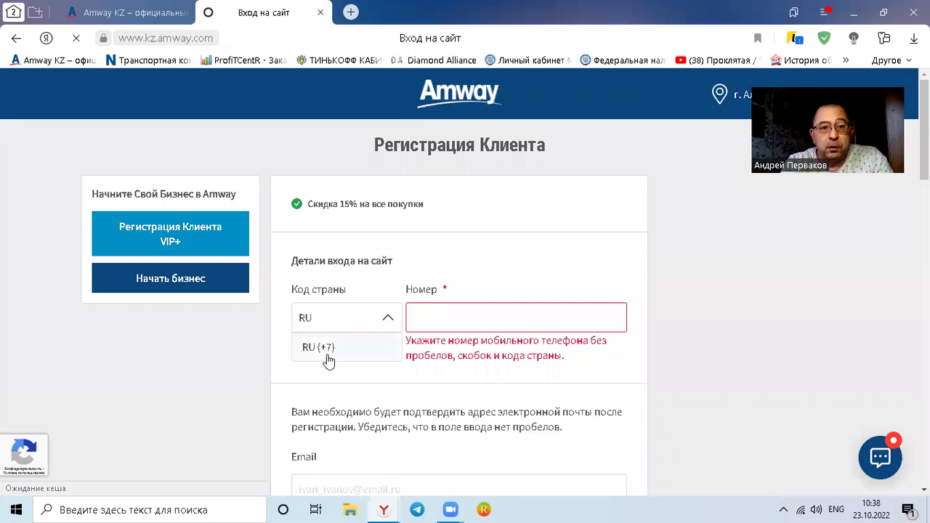
pyautogui.click(459, 315)
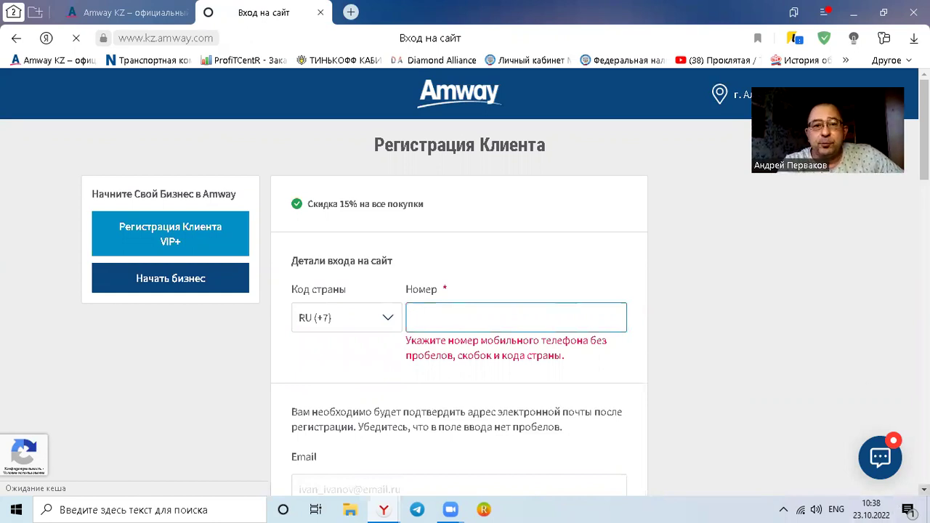
pyautogui.scroll(-5, 465, 291)
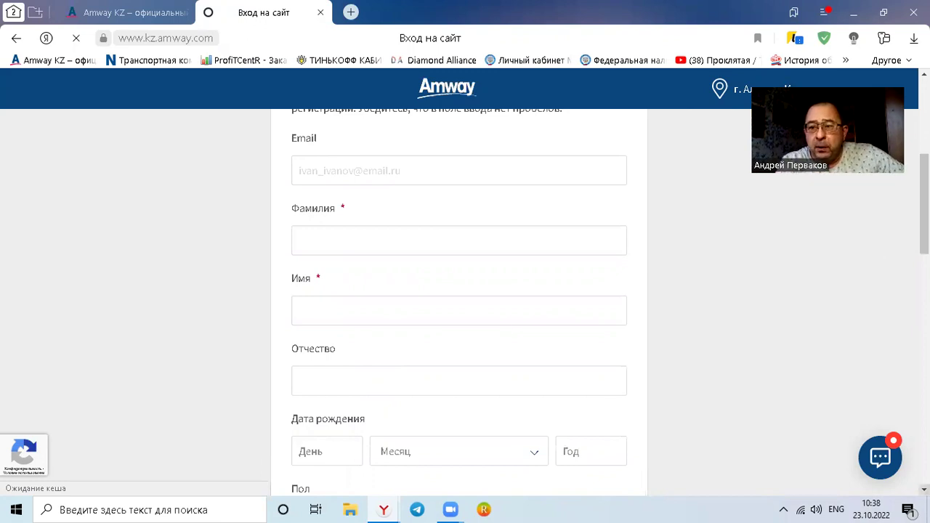
# Step: Set gender to Мужчина and indicate that there is a contact person
pyautogui.scroll(-1, 464, 303)
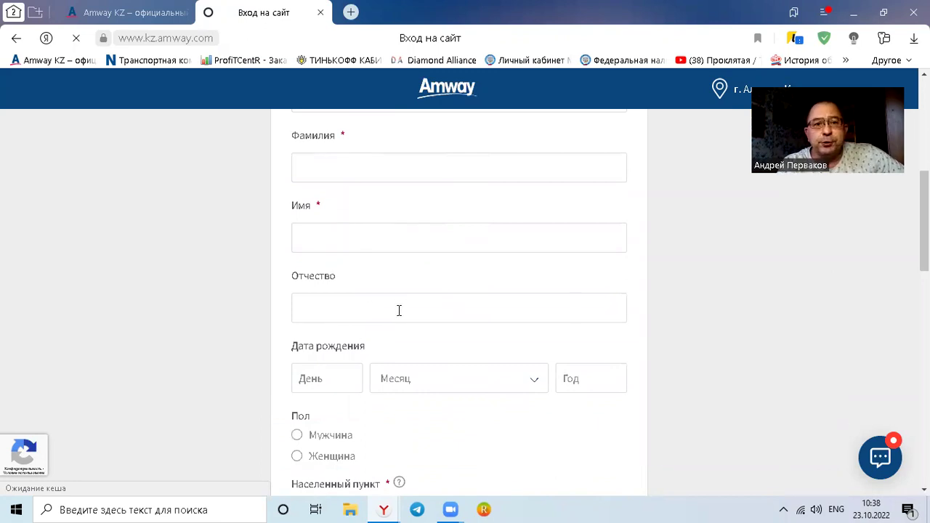
pyautogui.click(297, 436)
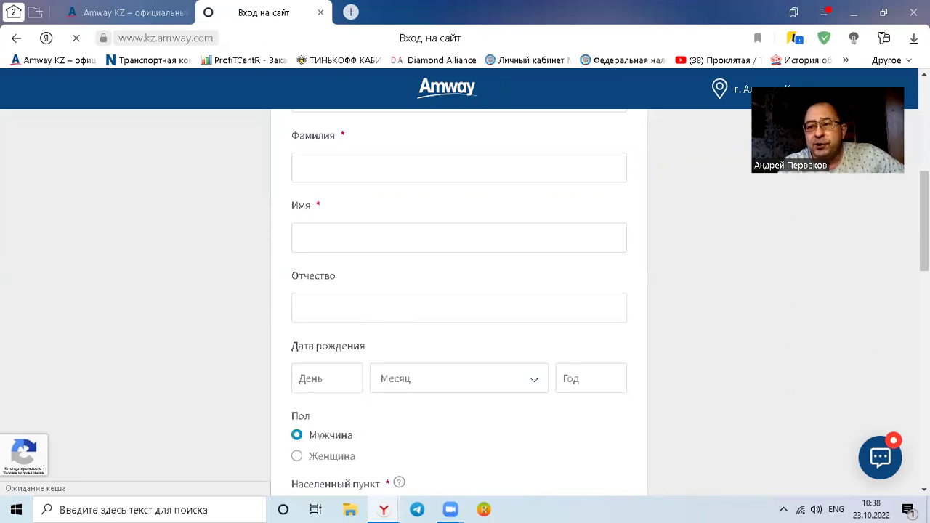
pyautogui.scroll(-2, 562, 407)
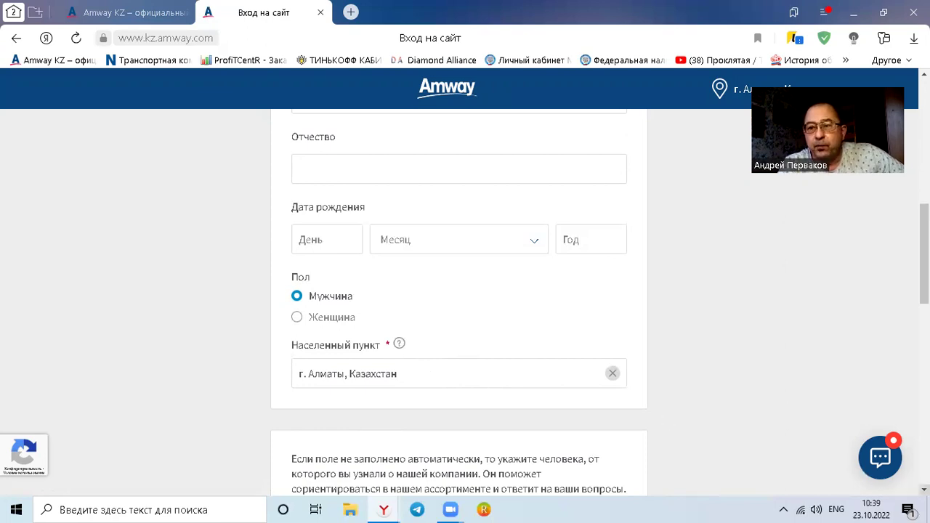
pyautogui.scroll(-3, 721, 391)
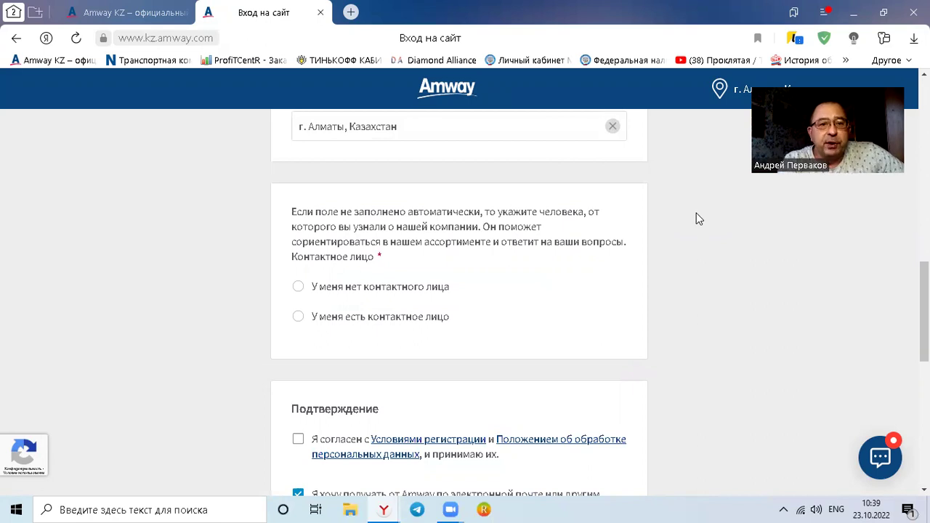
pyautogui.click(297, 320)
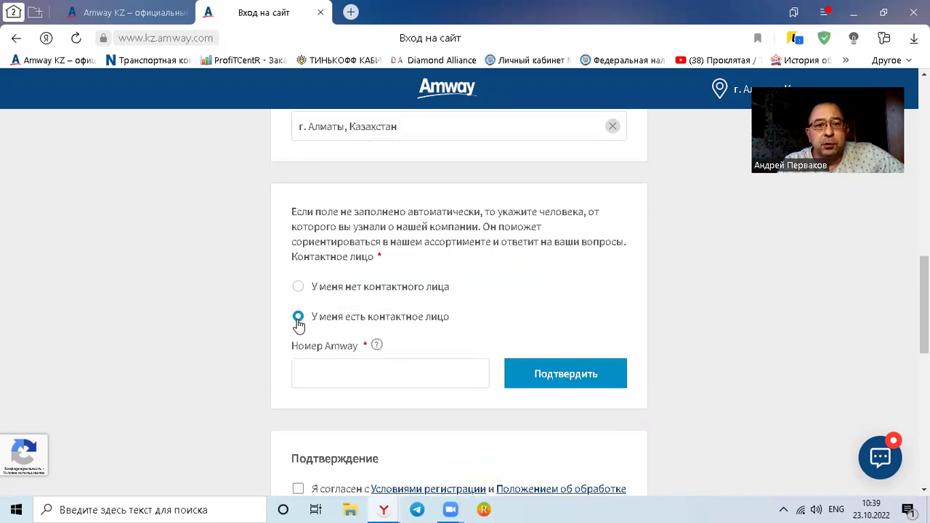
# Step: Enter the contact person's Amway number and confirm it to show their profile card
pyautogui.click(320, 371)
pyautogui.write('214')
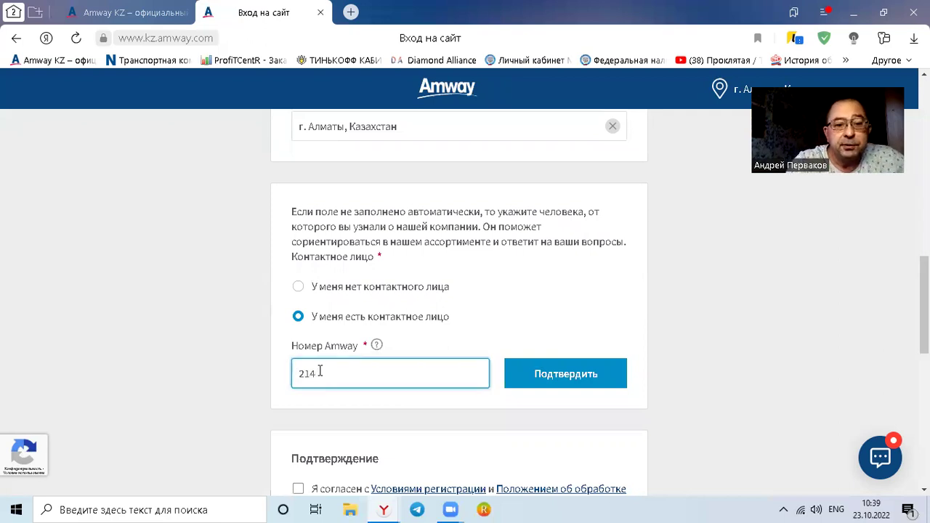
pyautogui.write('8243')
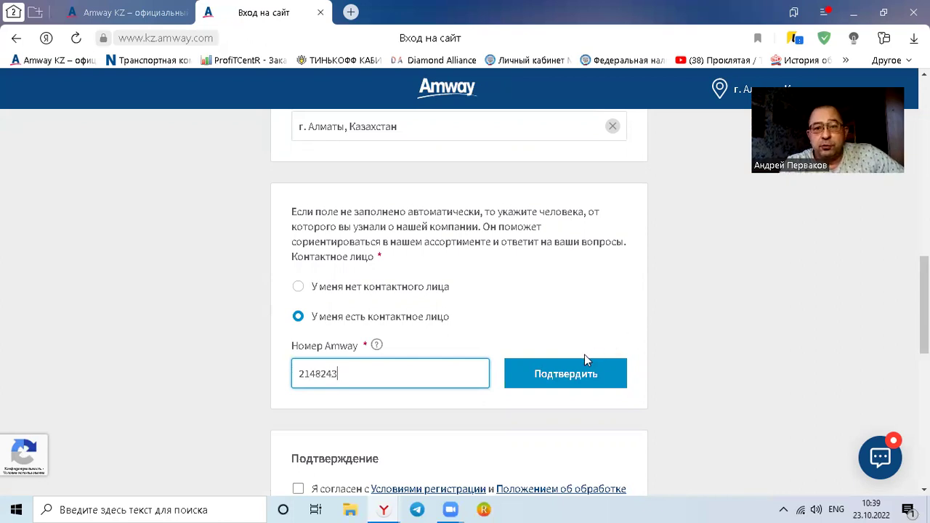
pyautogui.click(578, 377)
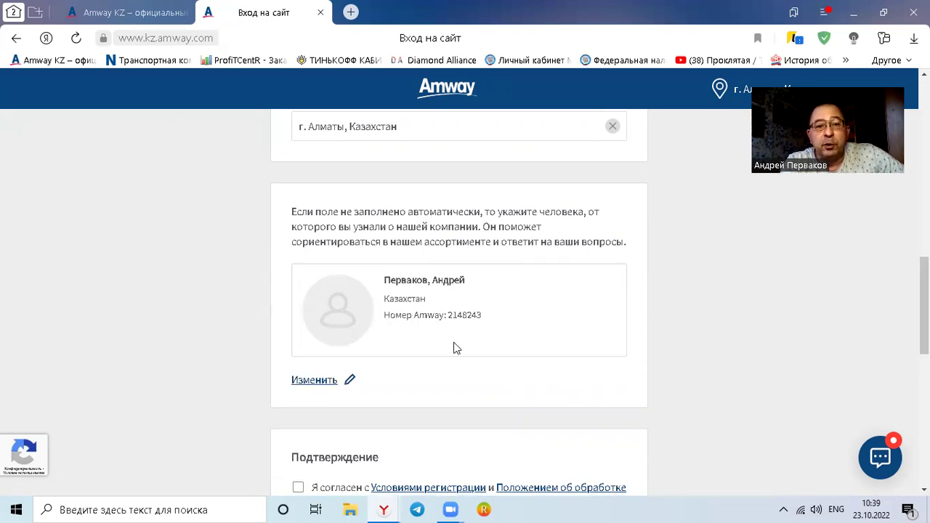
pyautogui.scroll(-2, 922, 488)
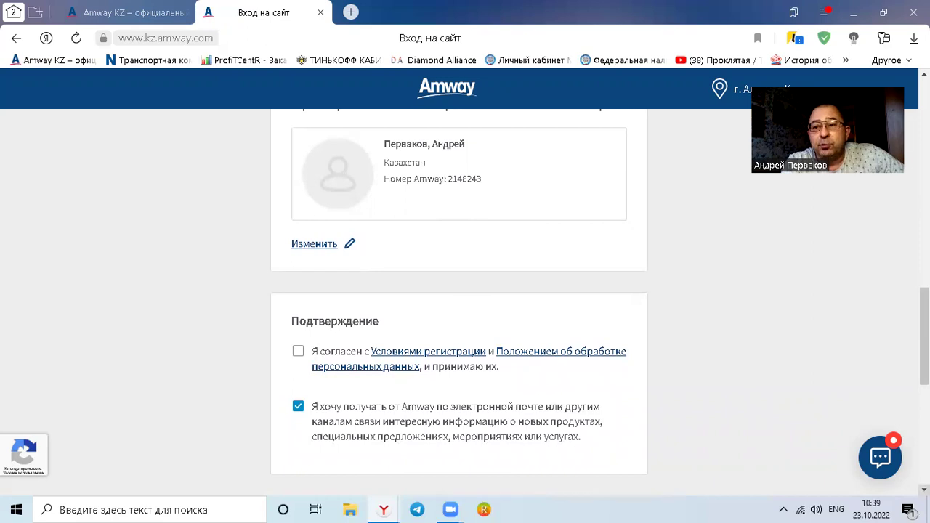
pyautogui.scroll(-3, 623, 344)
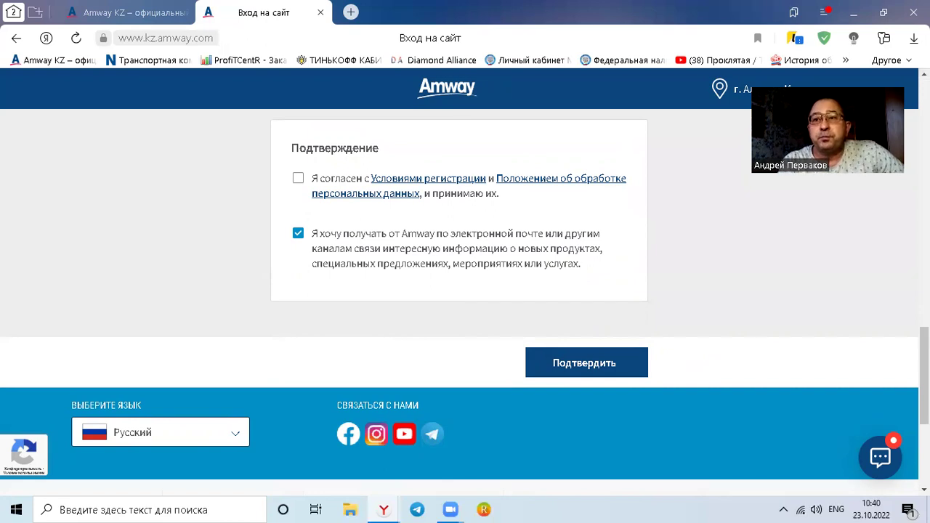
pyautogui.scroll(10, 459, 290)
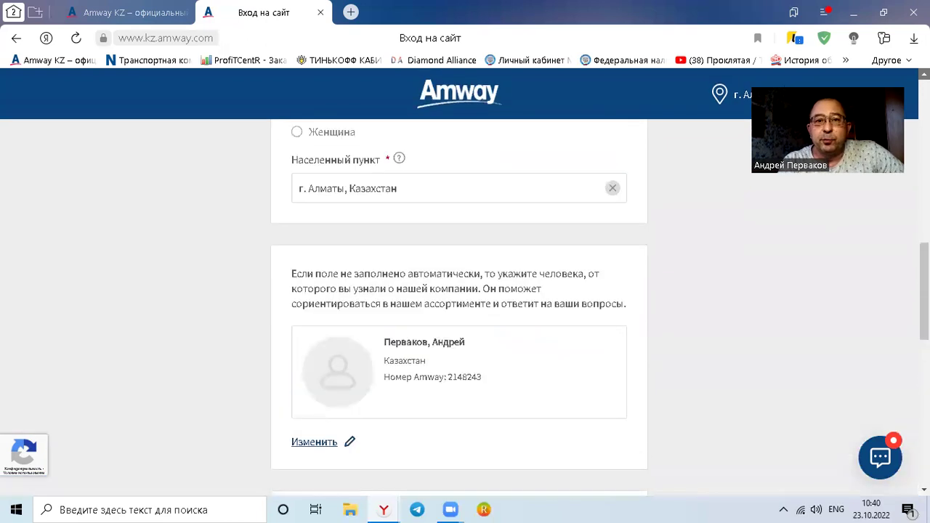
pyautogui.scroll(4, 459, 290)
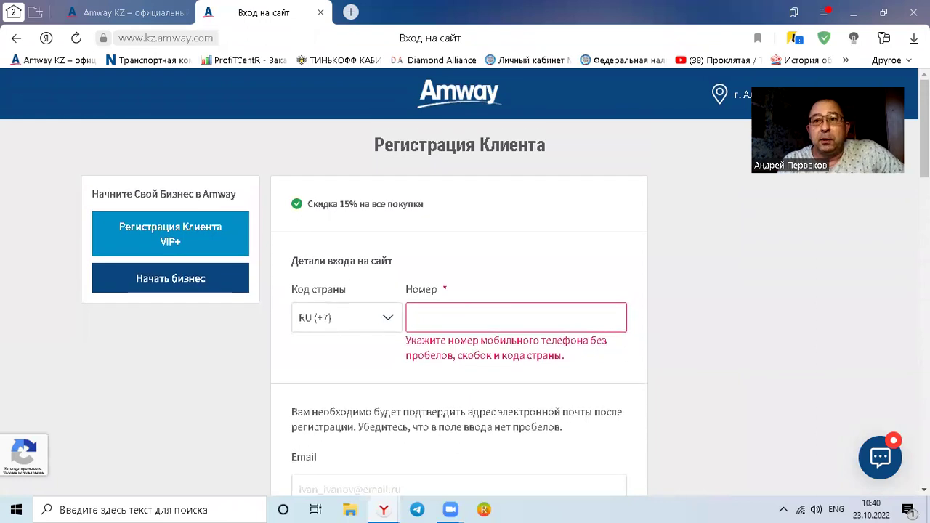
# Step: Go to the Amway KZ main page and sign in with the Amway ID and password
pyautogui.click(454, 106)
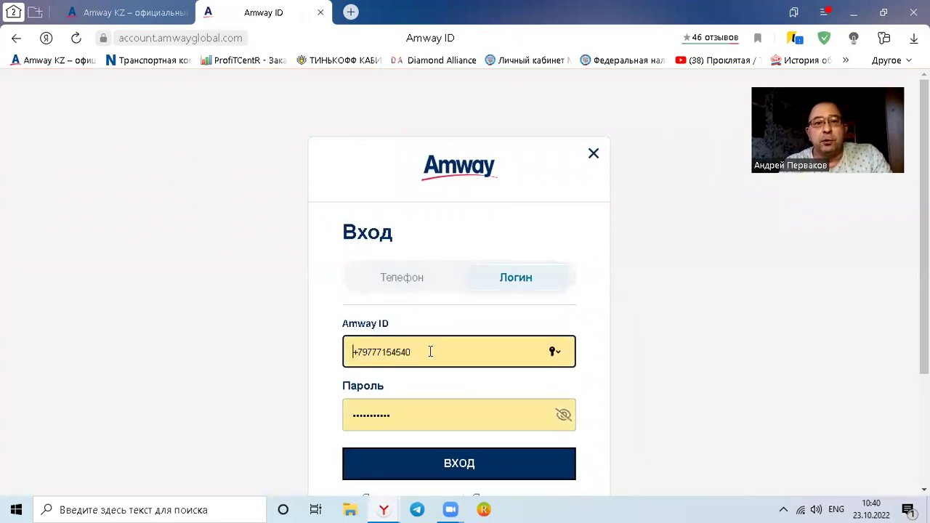
pyautogui.click(472, 472)
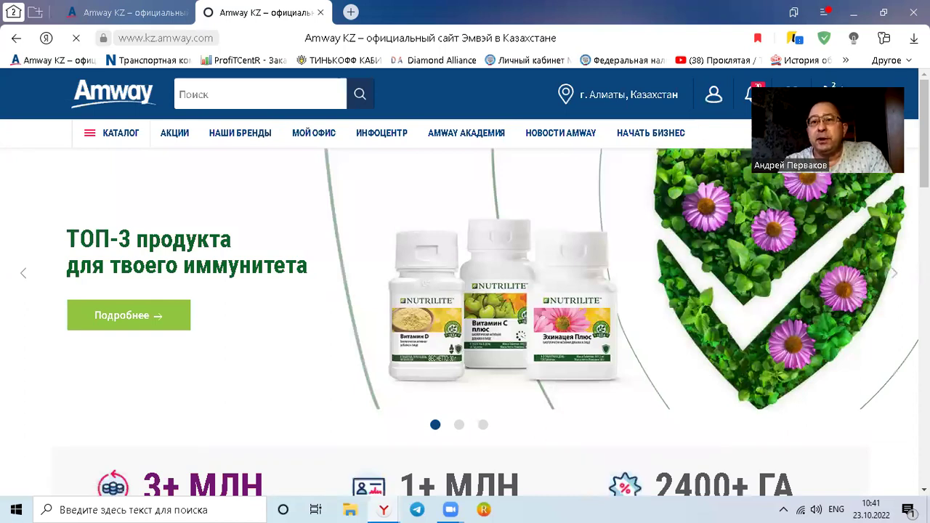
# Step: Open the full cart holding the iCook knife set and L.O.C. cleaner
pyautogui.moveTo(828, 93)
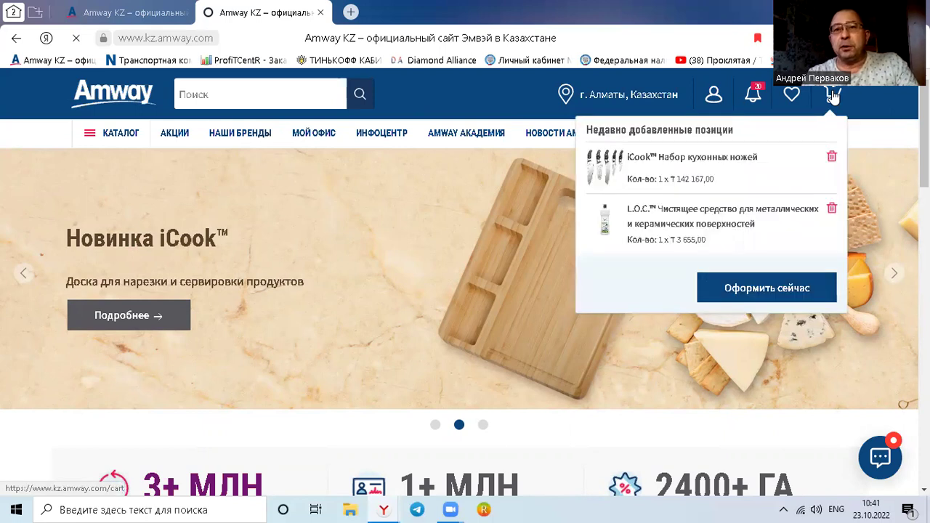
pyautogui.click(833, 96)
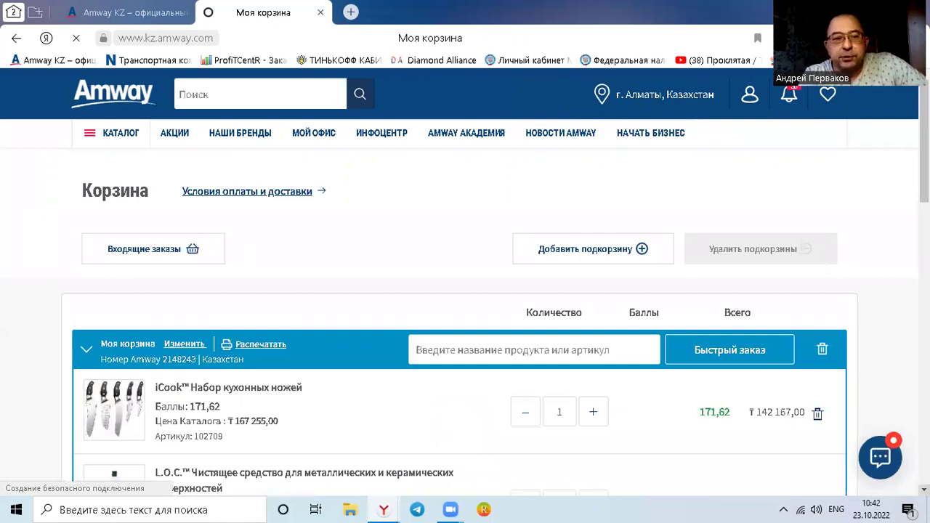
pyautogui.scroll(-1, 465, 287)
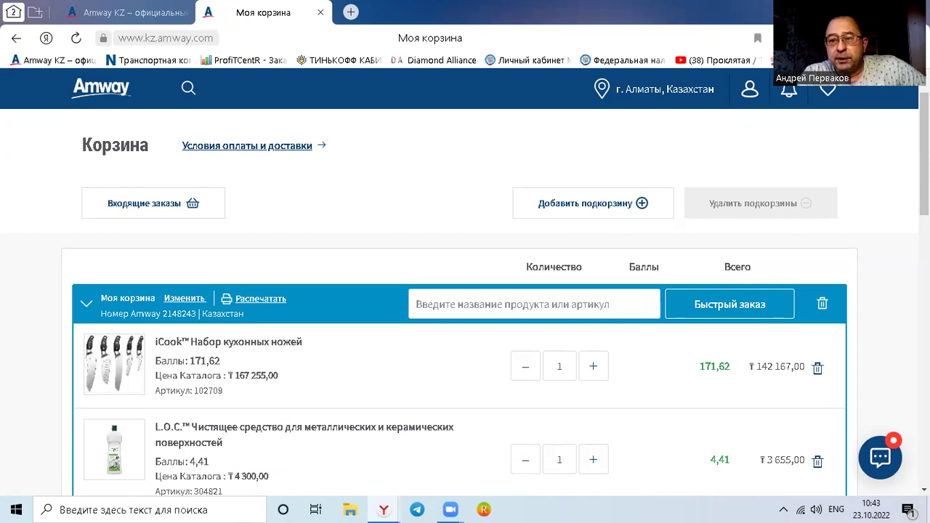
pyautogui.scroll(-2, 465, 305)
pyautogui.scroll(-2, 465, 305)
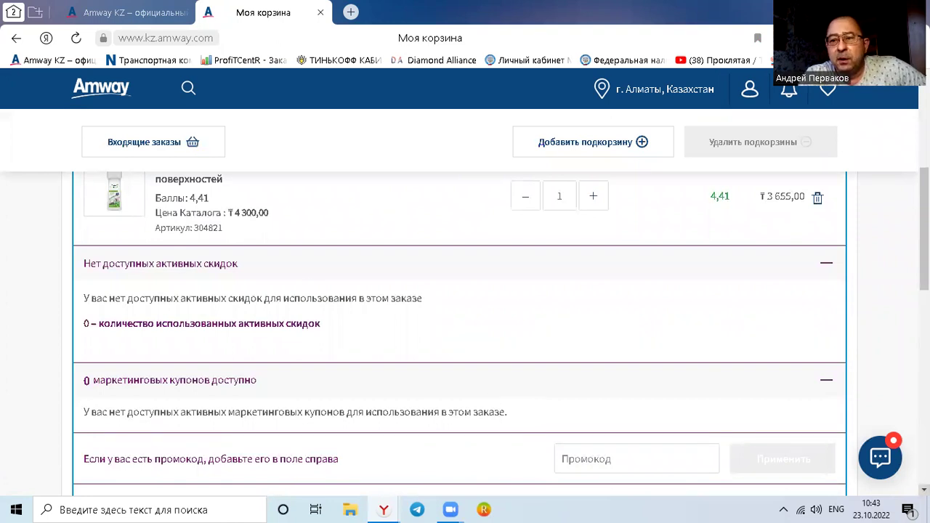
# Step: Review the ₸135 822,00 cart total and proceed to 'Оформить заказ'
pyautogui.scroll(-3, 465, 327)
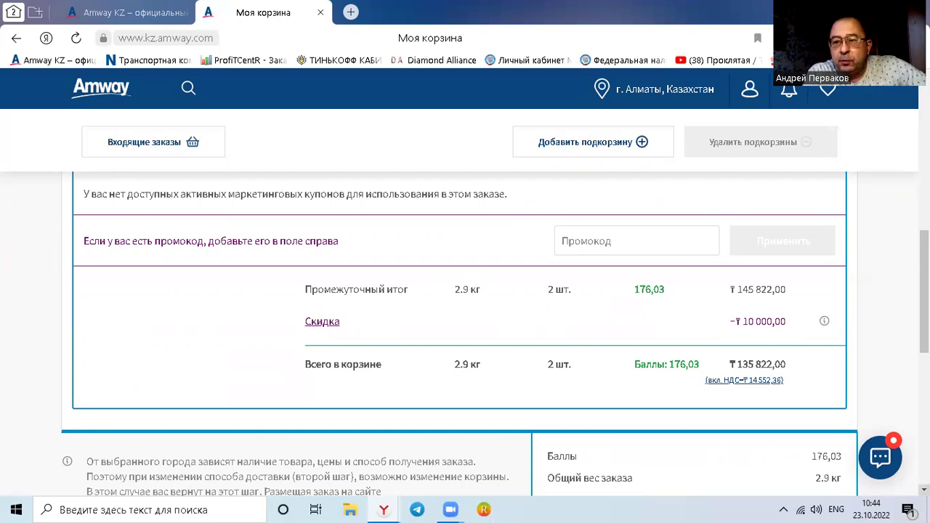
pyautogui.scroll(-3, 465, 334)
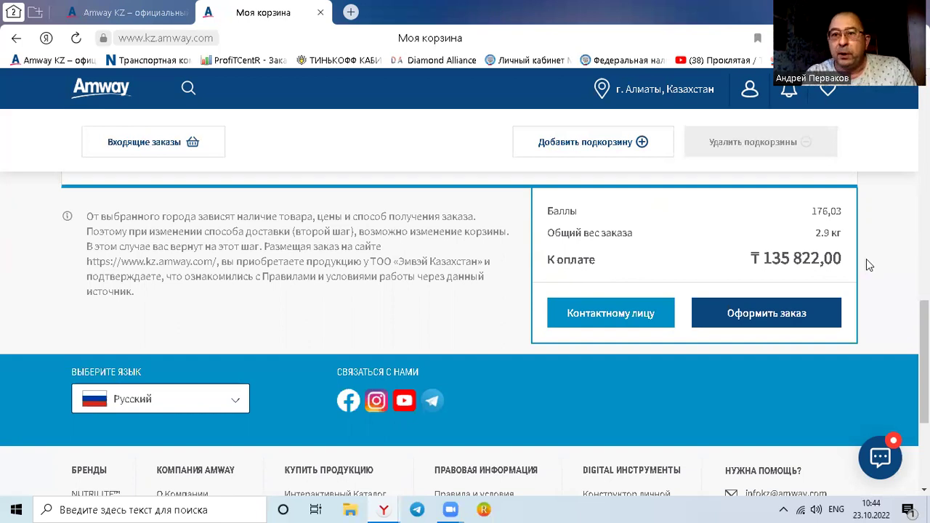
pyautogui.click(764, 319)
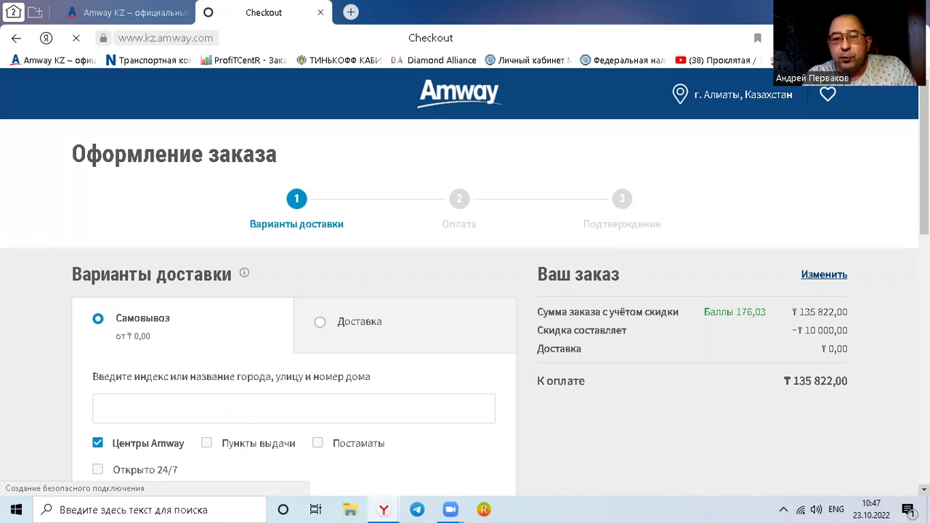
# Step: Scroll the checkout page down to the map with the Almaty regional warehouse pickup point
pyautogui.scroll(-1, 465, 290)
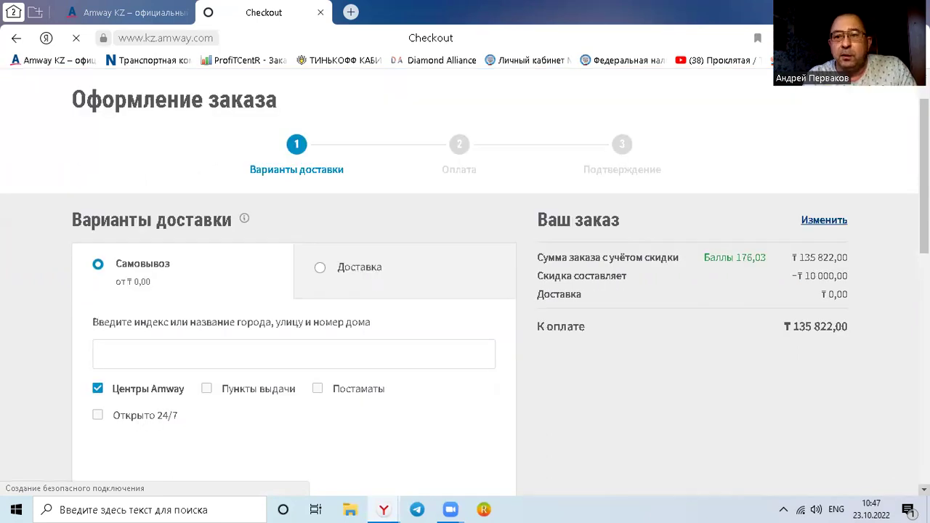
pyautogui.scroll(-2, 465, 290)
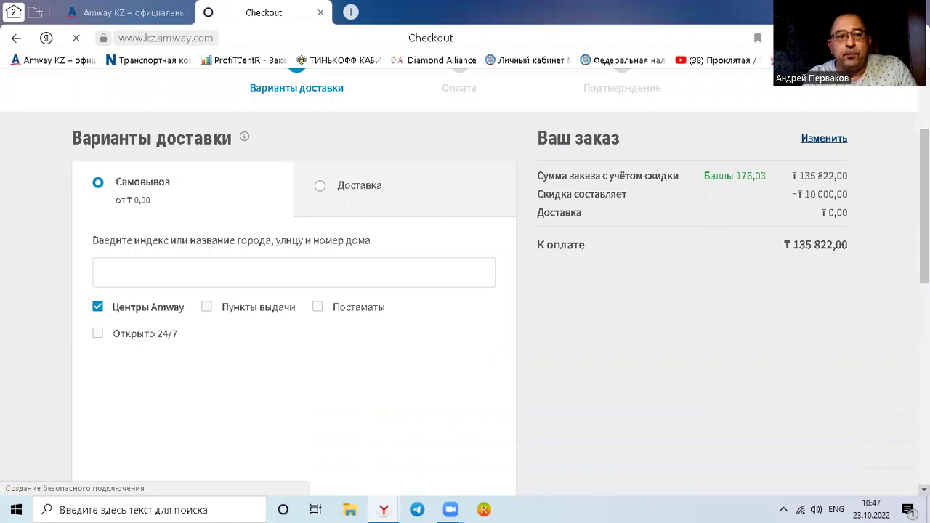
pyautogui.scroll(-3, 465, 290)
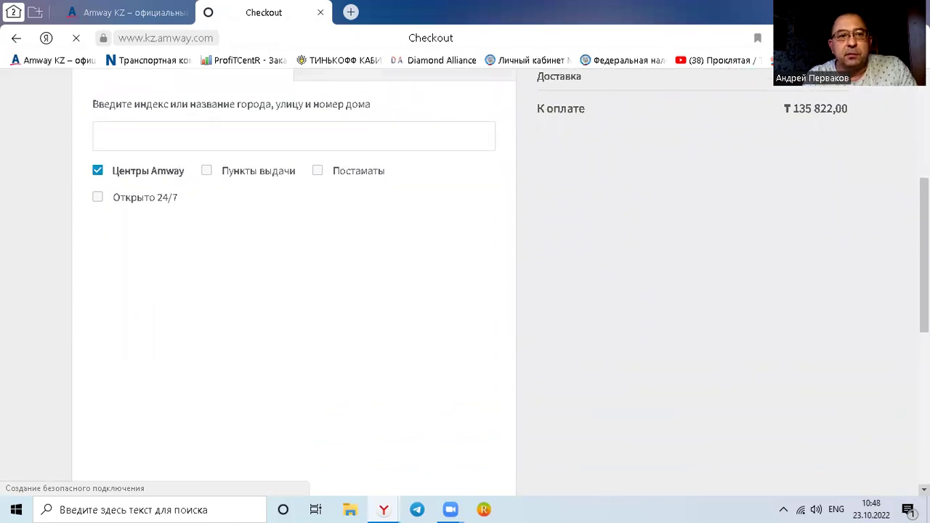
pyautogui.scroll(-1, 520, 404)
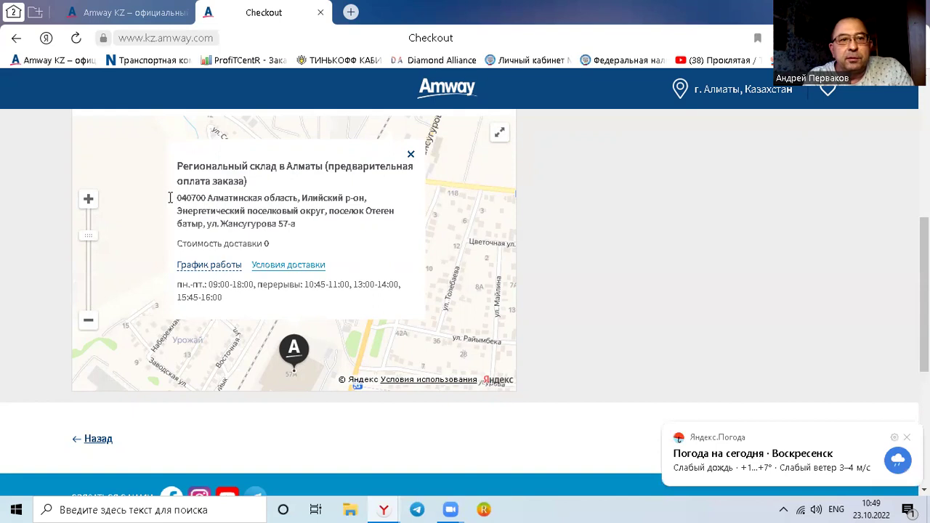
# Step: Select and copy the Almaty regional warehouse address from the map popup
pyautogui.moveTo(173, 198); pyautogui.dragTo(250, 242)
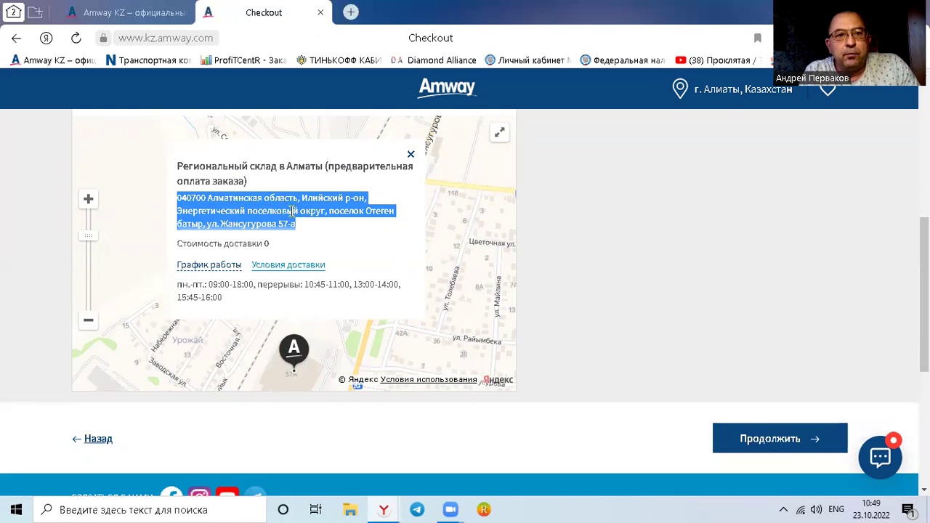
pyautogui.rightClick(292, 216)
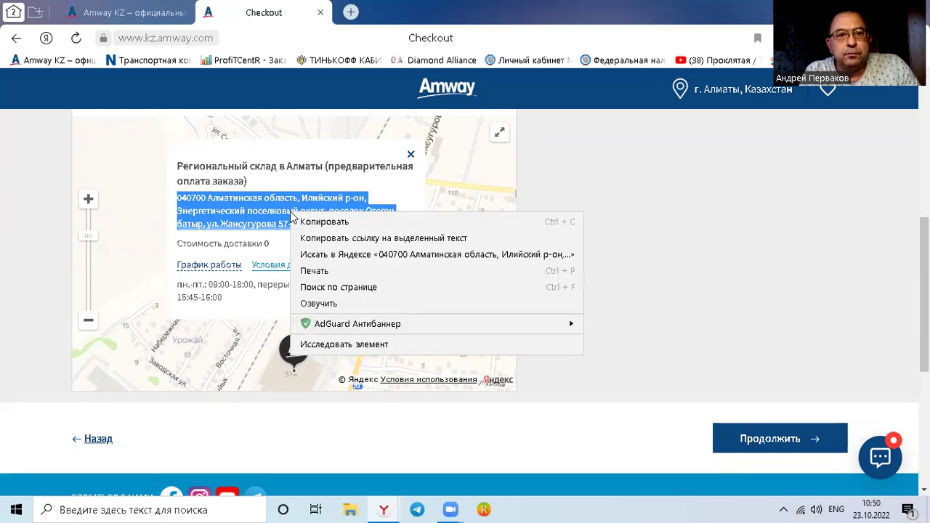
pyautogui.click(324, 223)
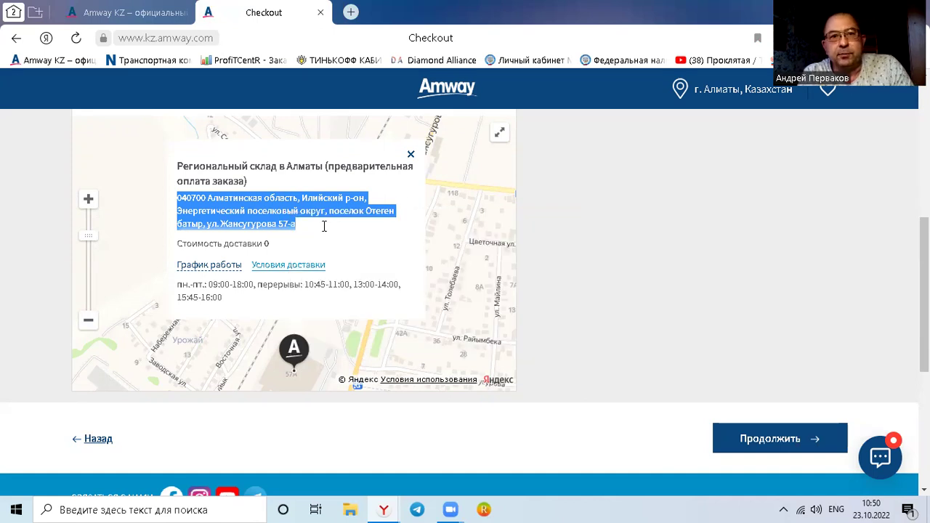
# Step: Continue to the Оплата step and select QIWI for the ₸135 822,00 payment
pyautogui.click(777, 444)
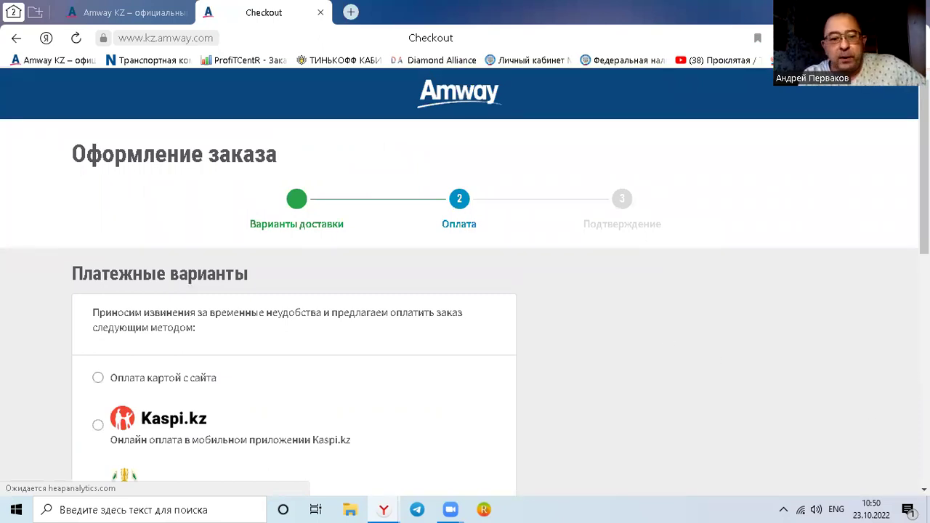
pyautogui.scroll(-3, 465, 284)
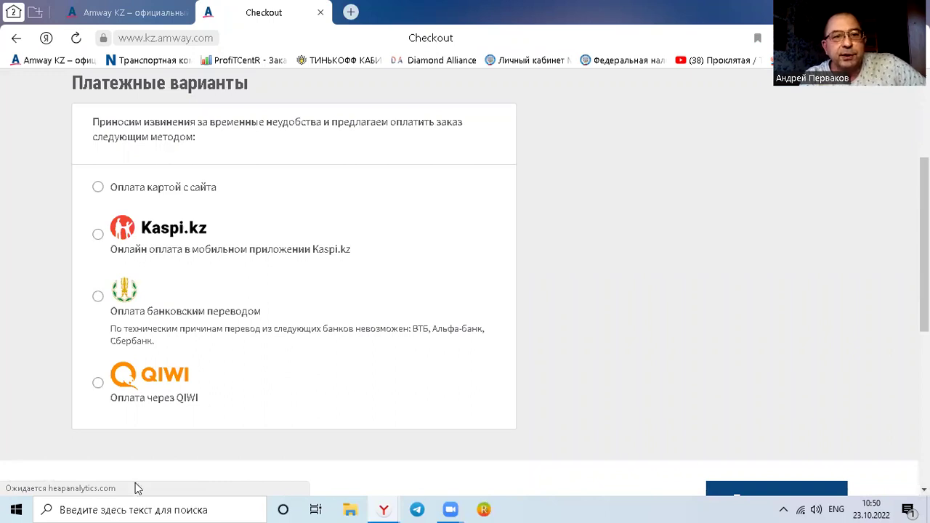
pyautogui.click(98, 383)
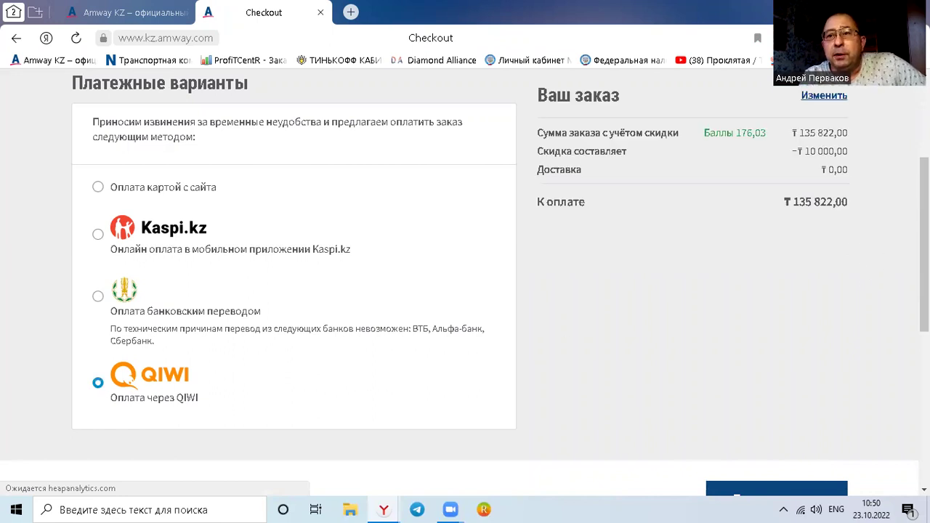
pyautogui.scroll(1, 465, 283)
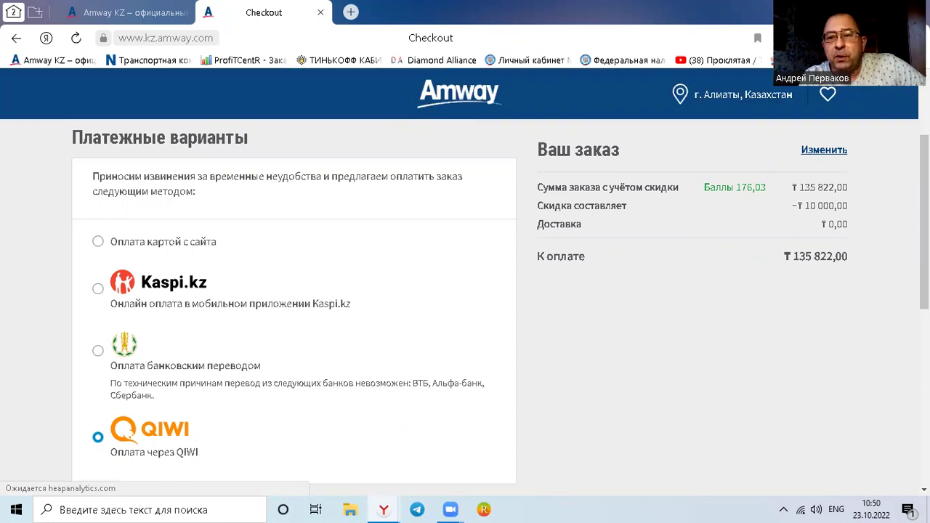
pyautogui.scroll(-2, 465, 291)
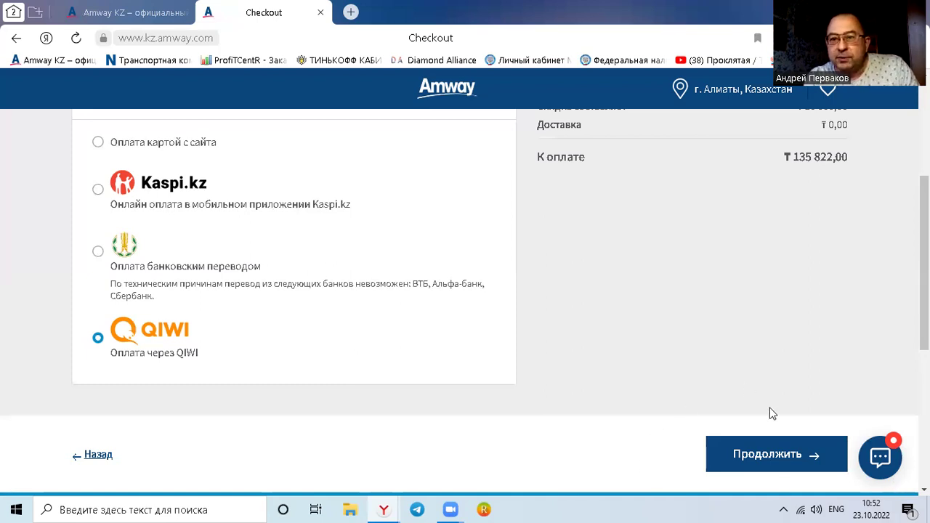
pyautogui.click(777, 457)
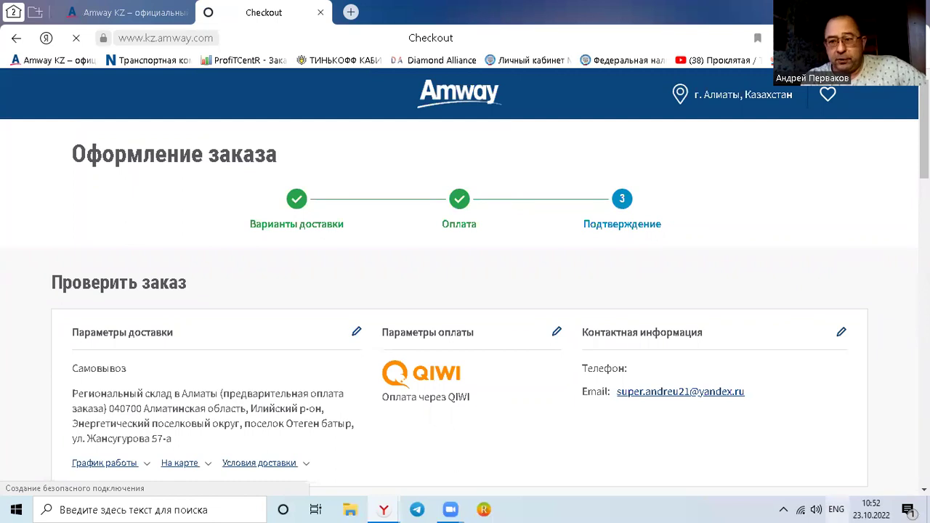
pyautogui.scroll(-1, 465, 284)
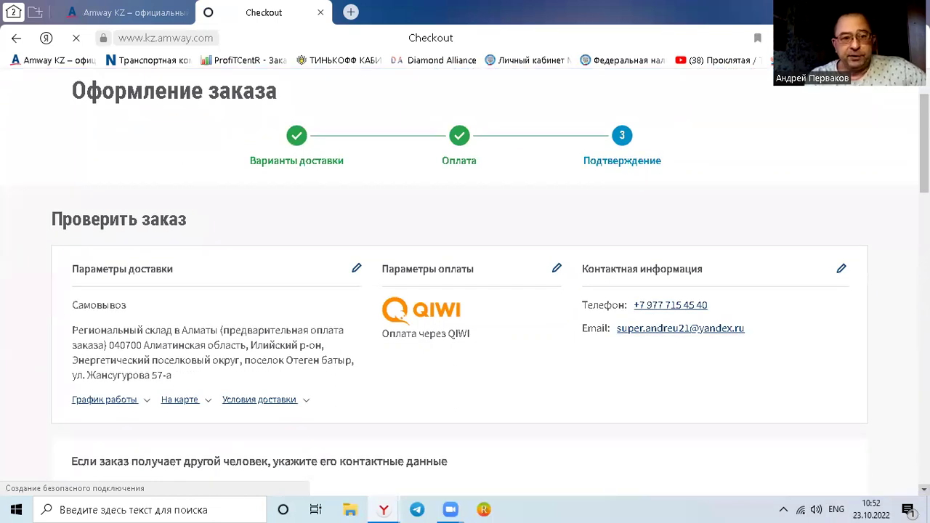
pyautogui.scroll(-8, 465, 284)
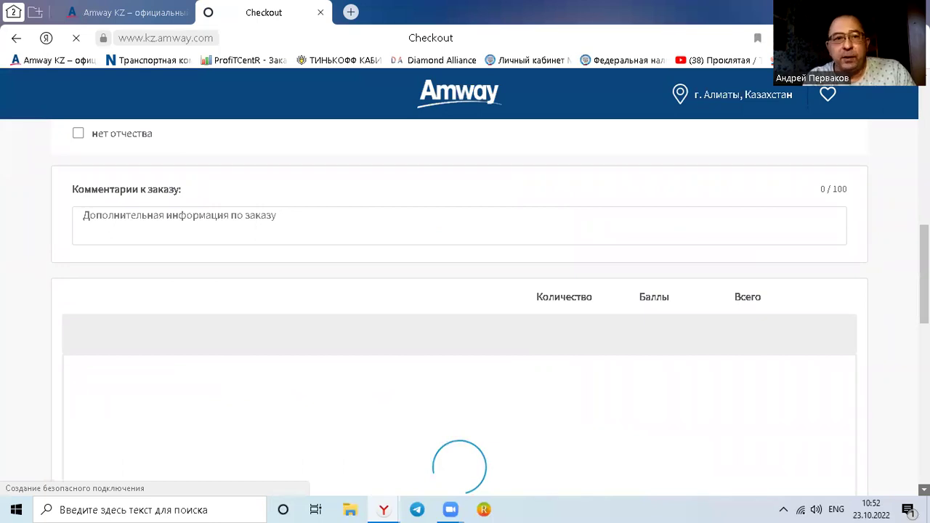
pyautogui.scroll(3, 465, 283)
pyautogui.scroll(2, 465, 283)
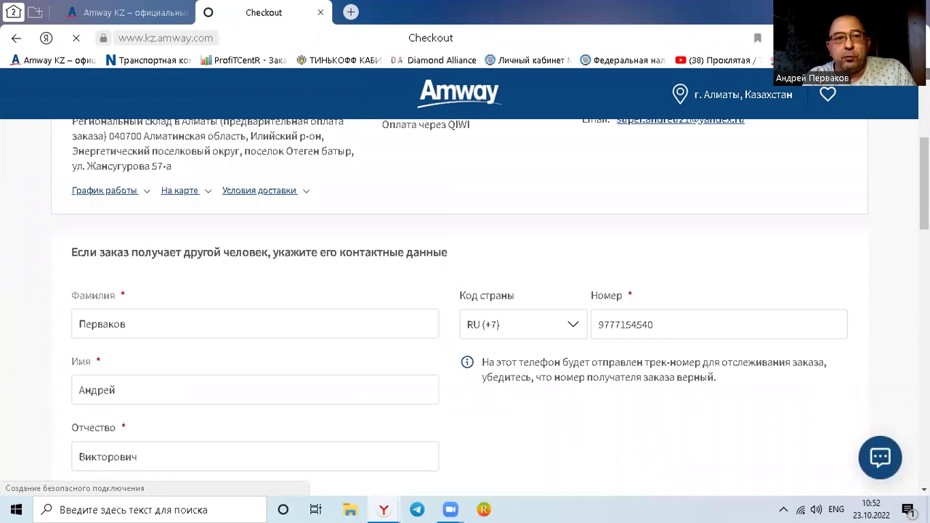
pyautogui.scroll(3, 465, 283)
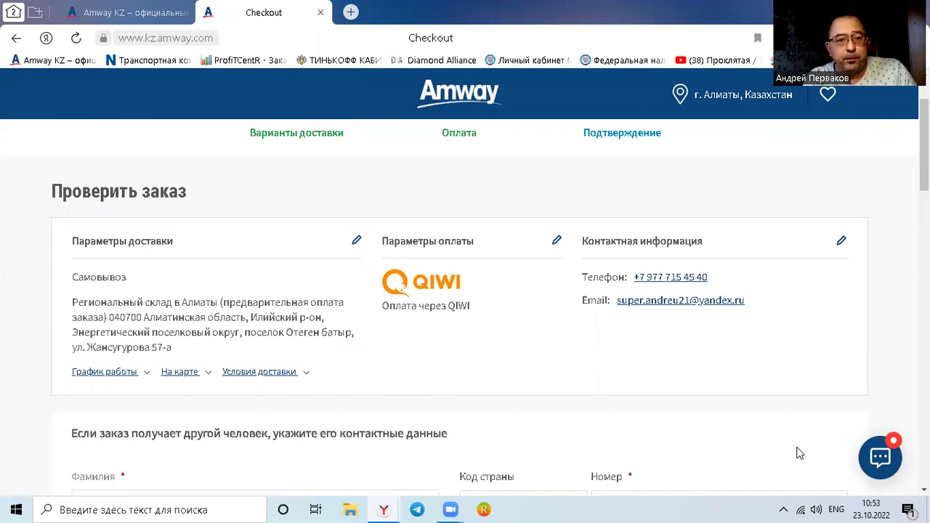
pyautogui.scroll(-2, 924, 489)
pyautogui.scroll(-4, 924, 489)
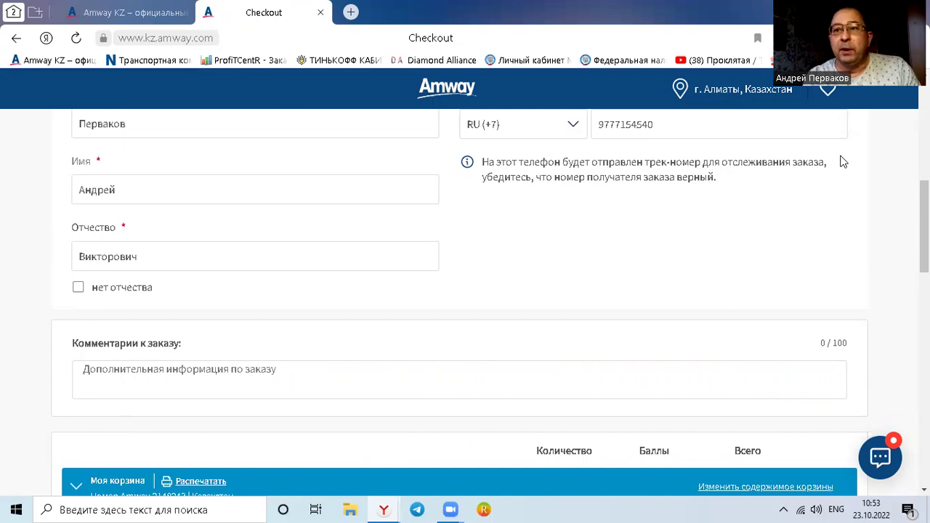
pyautogui.scroll(7, 465, 290)
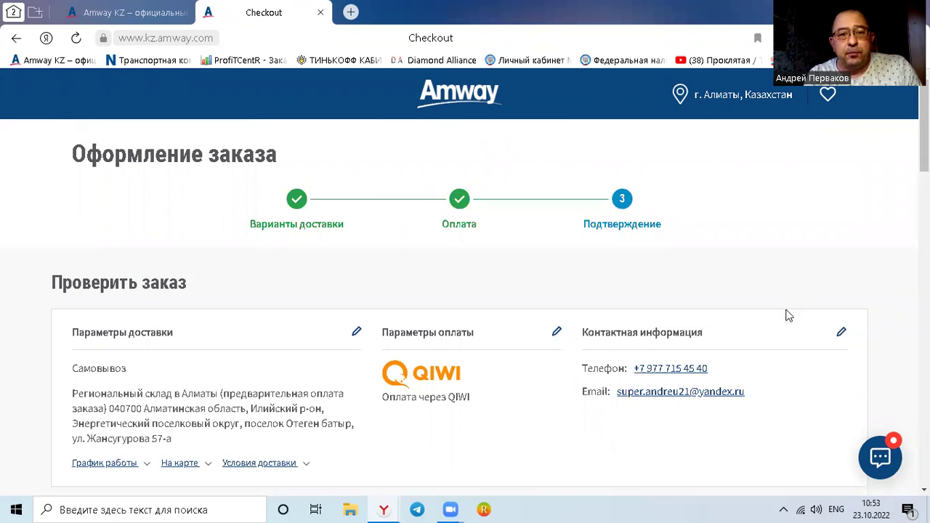
pyautogui.scroll(-7, 465, 290)
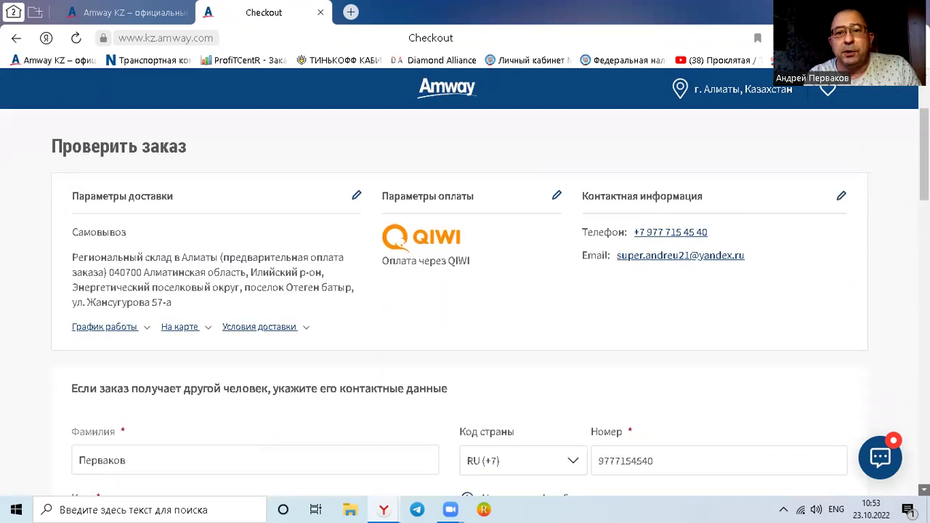
pyautogui.scroll(-3, 465, 290)
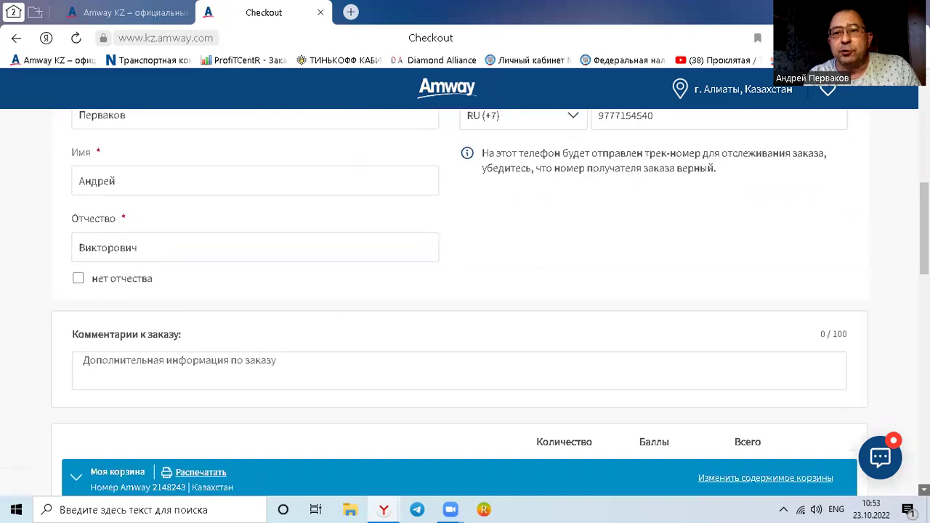
pyautogui.scroll(-5, 895, 404)
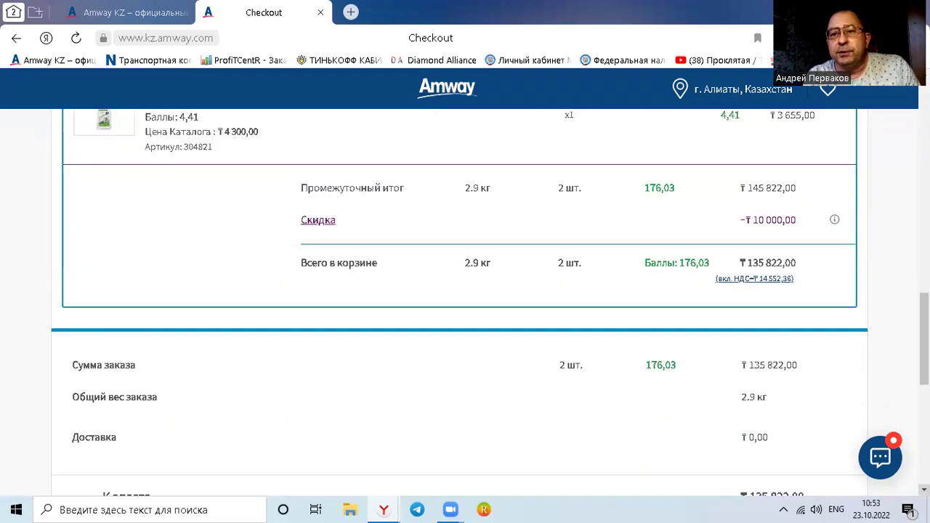
pyautogui.scroll(-3, 567, 372)
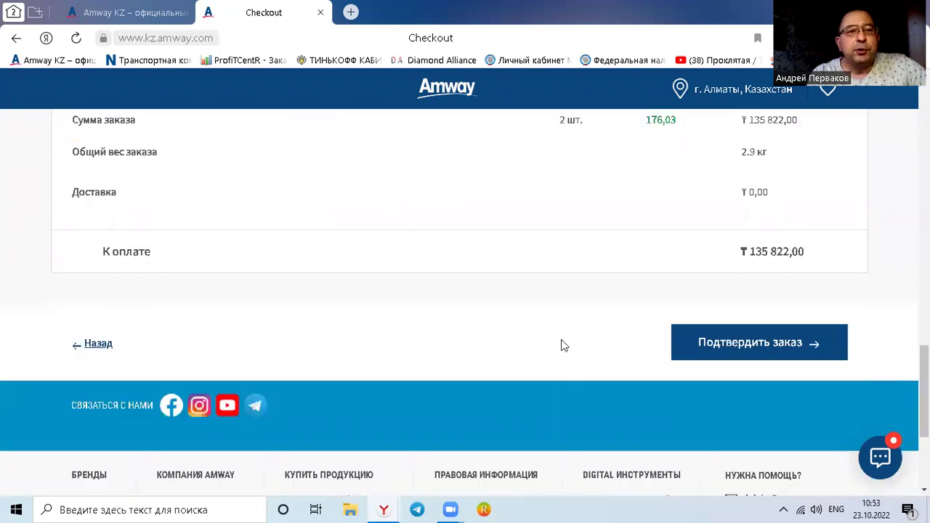
# Step: Place the Amway KZ order and check that its confirmation page shows ₸ 135 822,00 due
pyautogui.click(764, 347)
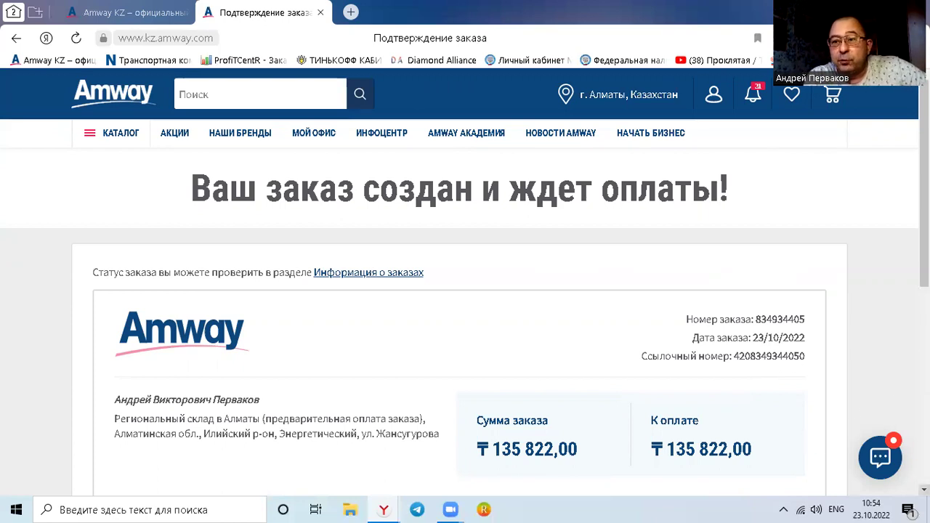
pyautogui.scroll(-4, 898, 186)
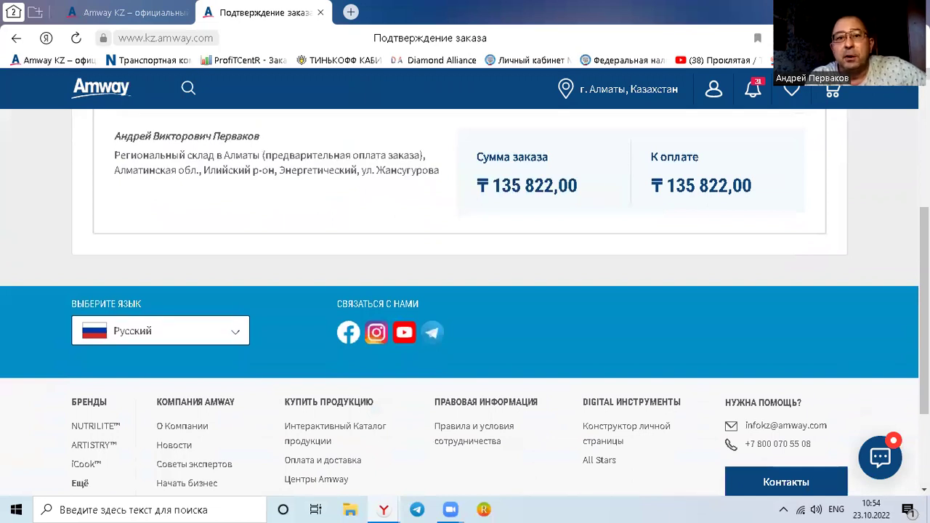
pyautogui.scroll(2, 465, 290)
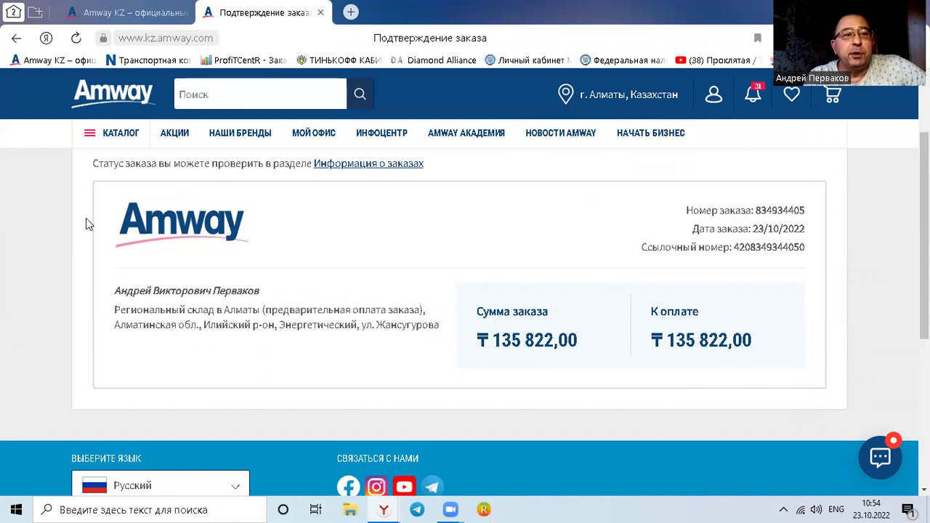
# Step: Open networklogistic.ru from the Транспортная компания bookmark and bring up the Виды доставки menu
pyautogui.click(143, 67)
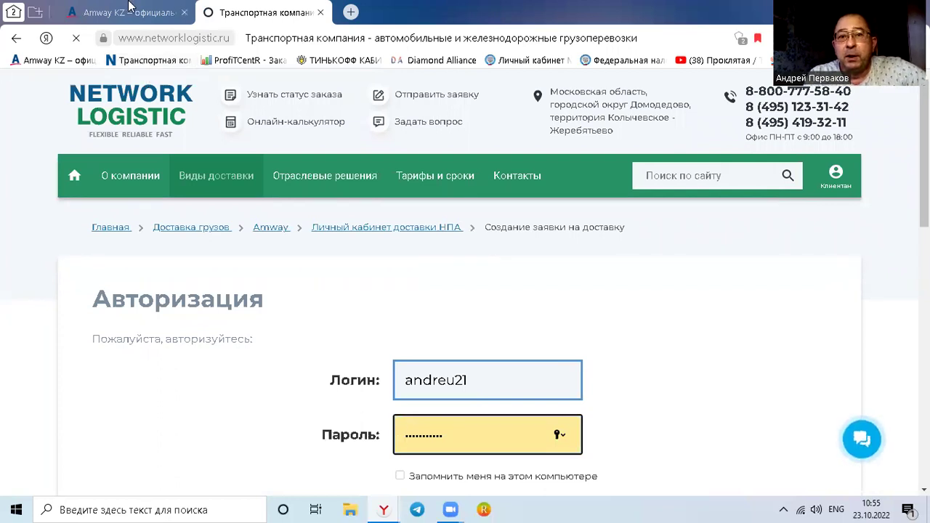
pyautogui.moveTo(436, 167)
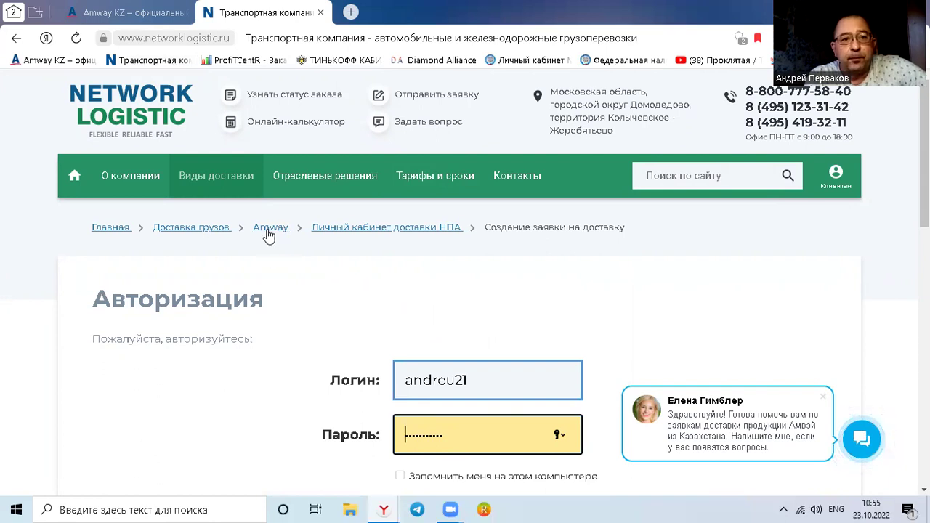
pyautogui.moveTo(240, 190)
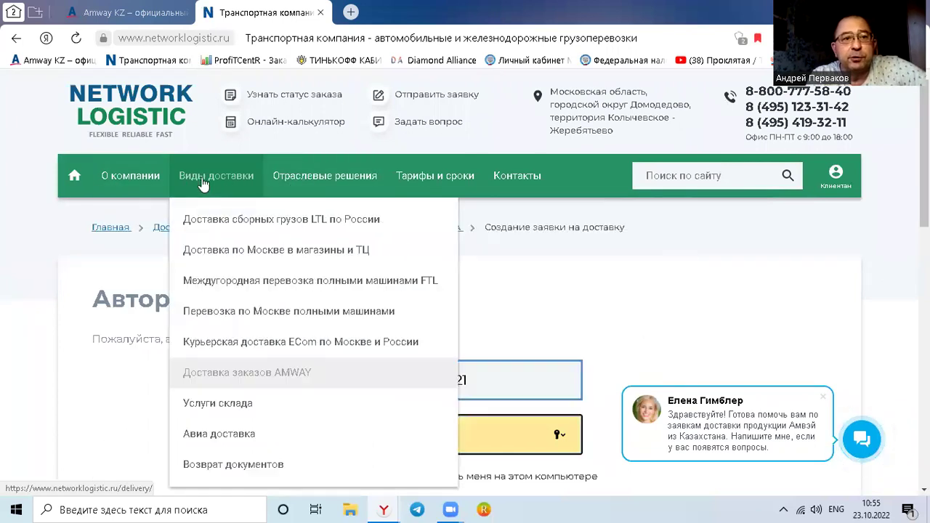
pyautogui.moveTo(187, 181)
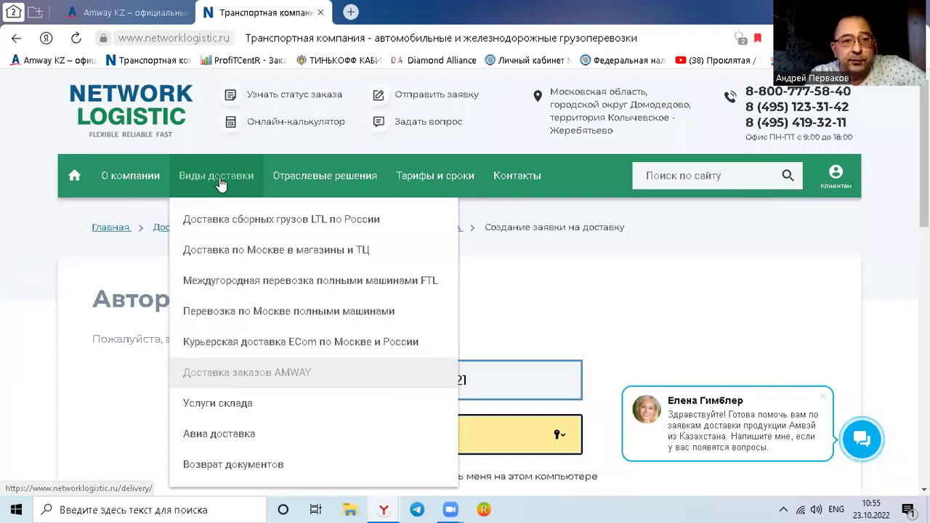
pyautogui.click(254, 372)
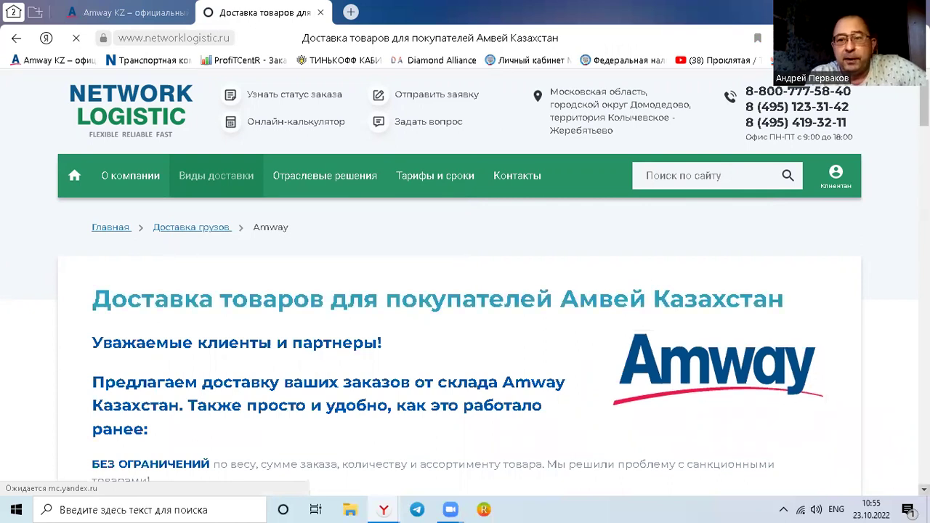
pyautogui.scroll(-4, 465, 276)
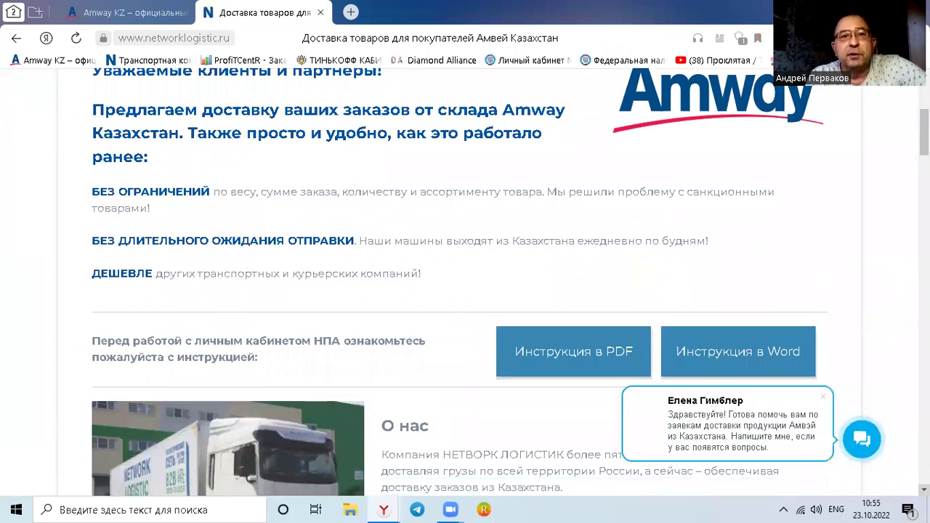
pyautogui.scroll(-4, 464, 276)
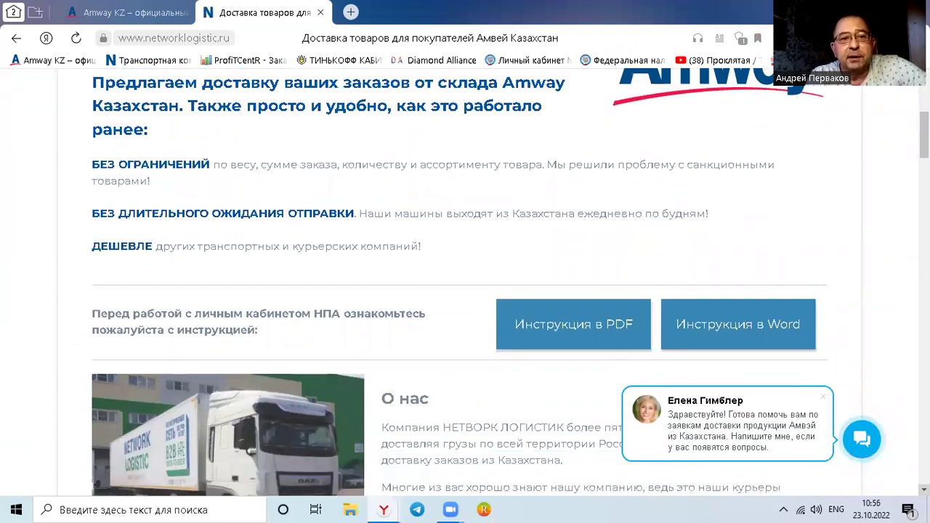
pyautogui.scroll(-2, 465, 276)
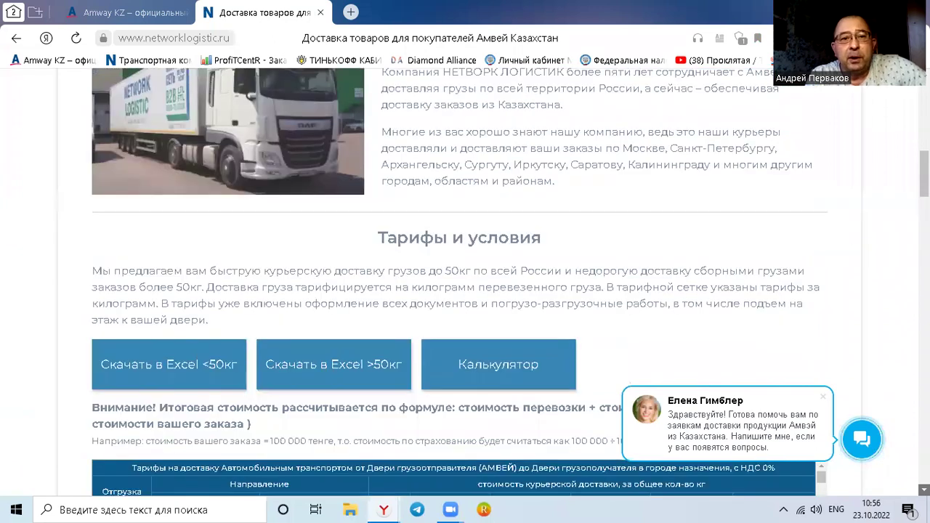
pyautogui.scroll(-1, 465, 276)
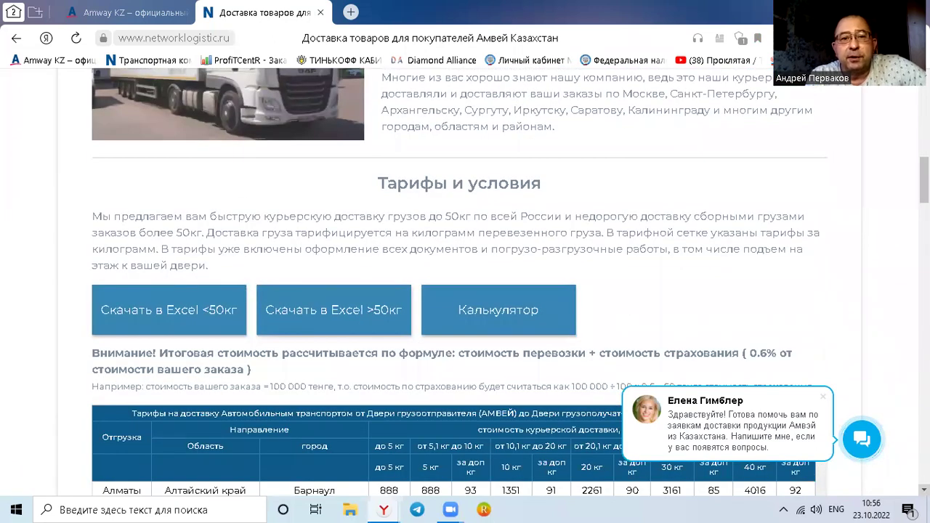
pyautogui.scroll(-2, 465, 276)
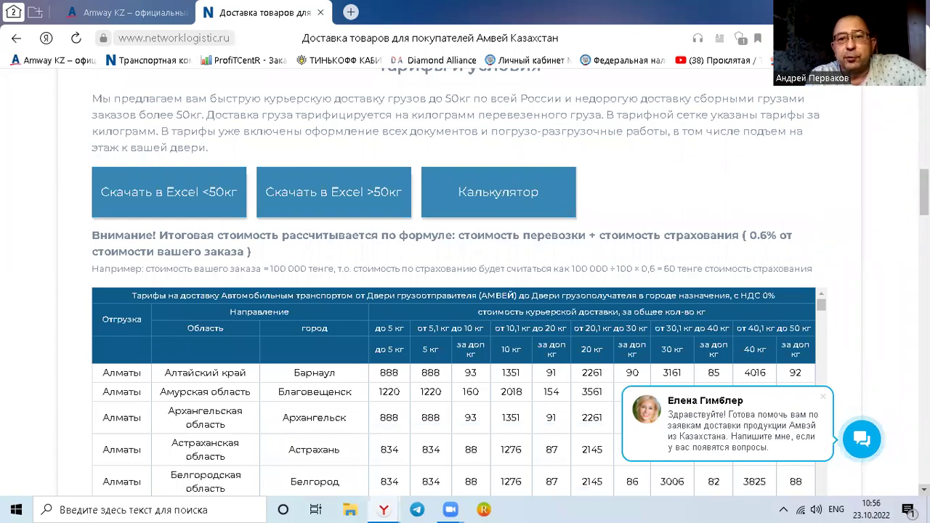
pyautogui.scroll(-1, 465, 290)
pyautogui.scroll(-2, 95, 345)
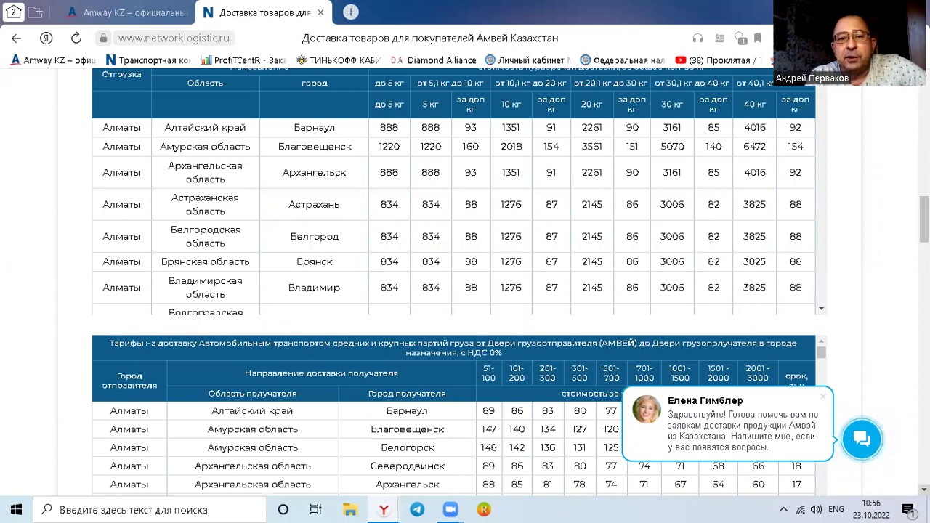
pyautogui.click(923, 489)
pyautogui.scroll(-5, 459, 319)
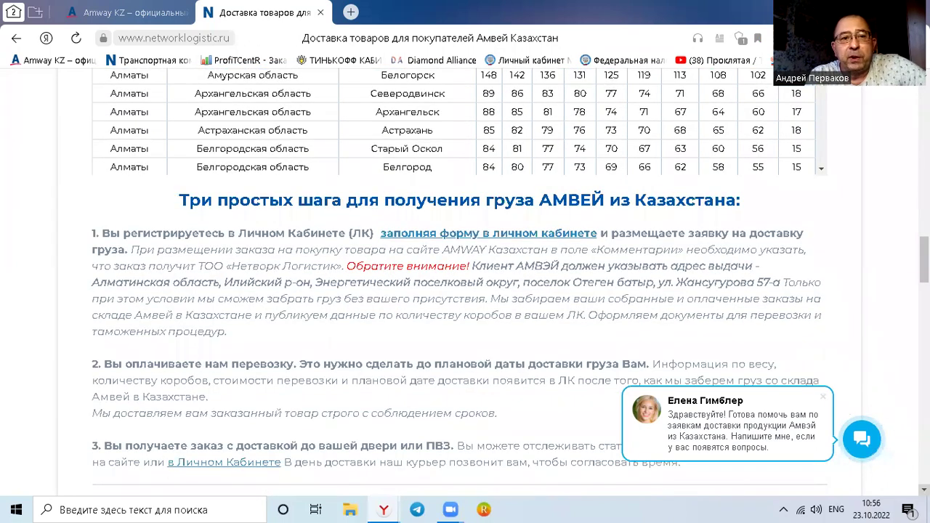
pyautogui.scroll(-3, 459, 319)
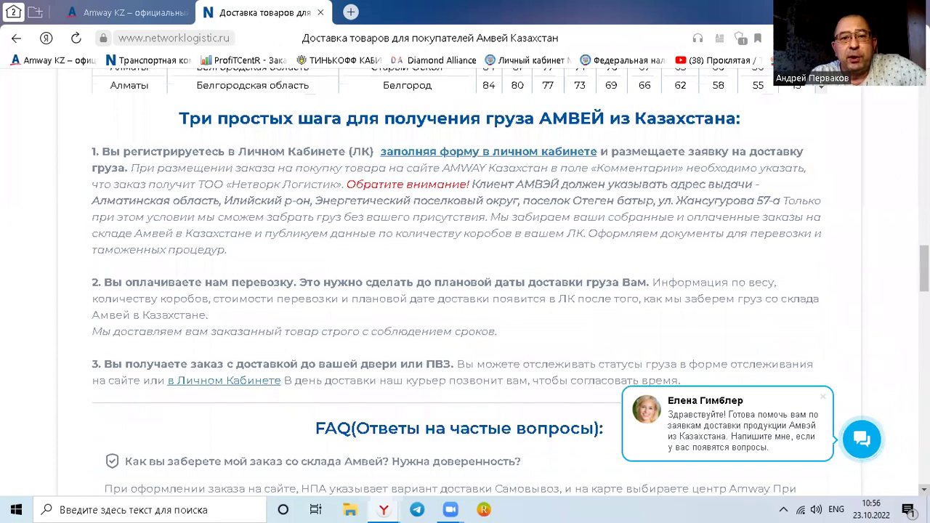
pyautogui.scroll(-3, 459, 319)
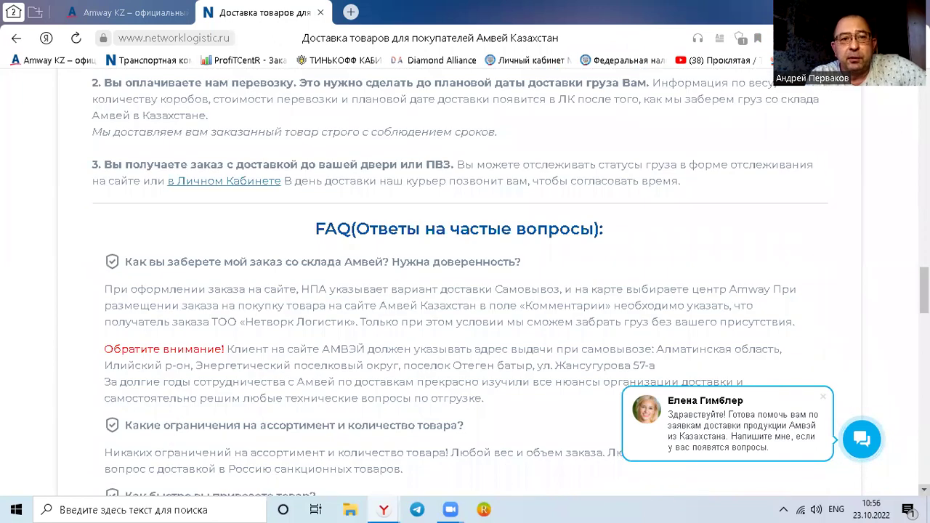
pyautogui.scroll(-5, 459, 318)
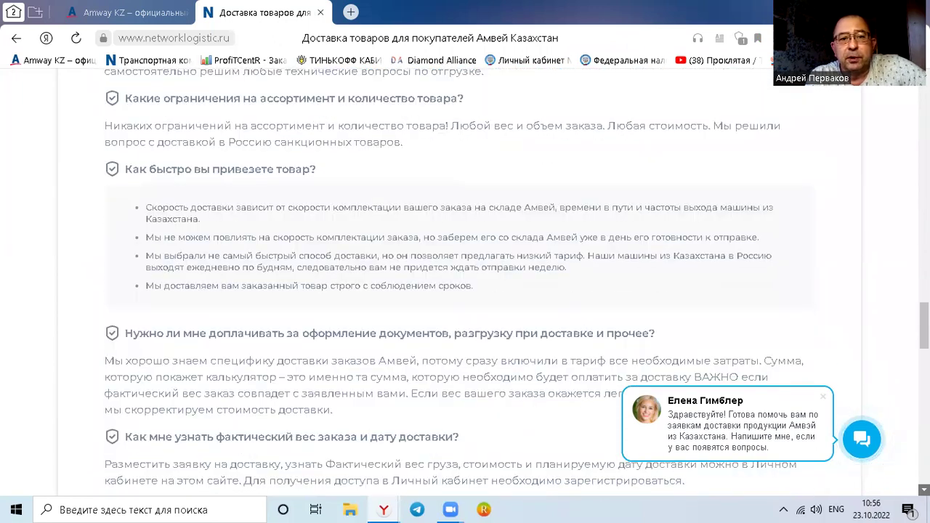
pyautogui.scroll(-3, 459, 319)
pyautogui.scroll(-3, 459, 318)
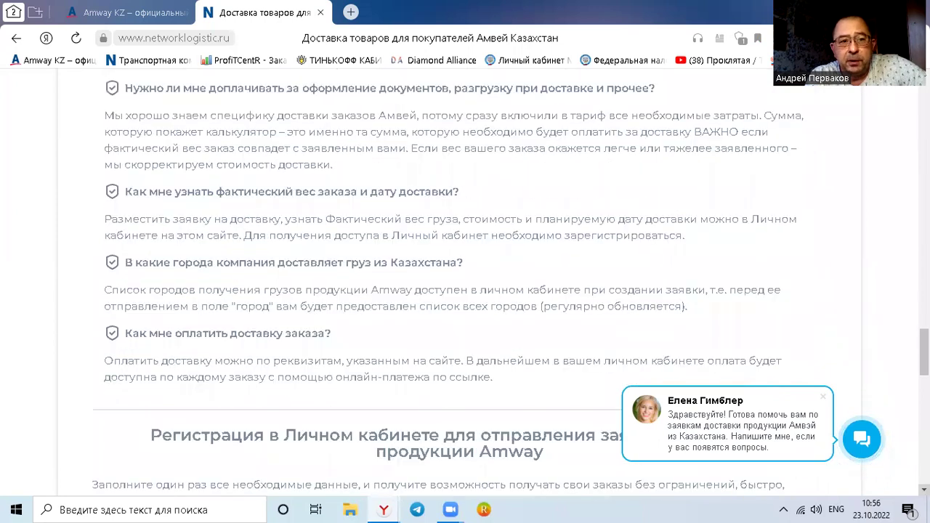
pyautogui.scroll(-2, 459, 319)
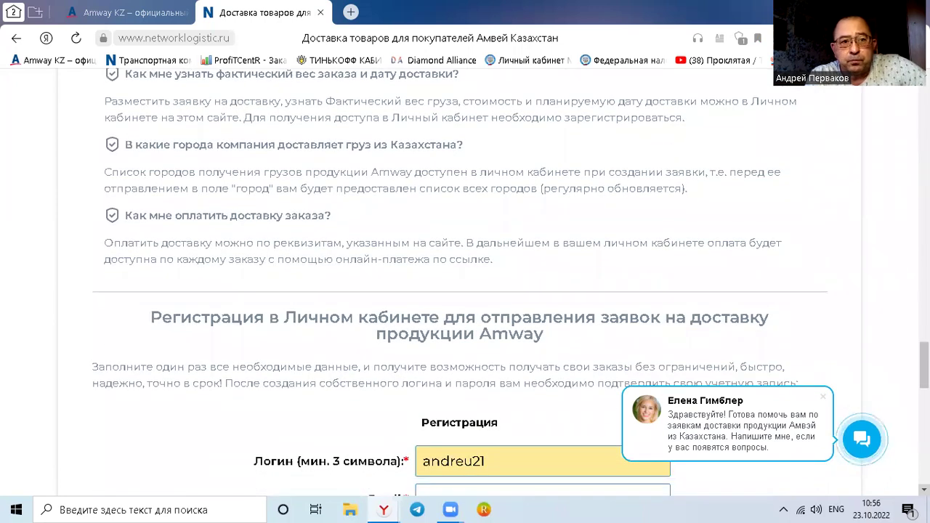
pyautogui.scroll(-5, 459, 319)
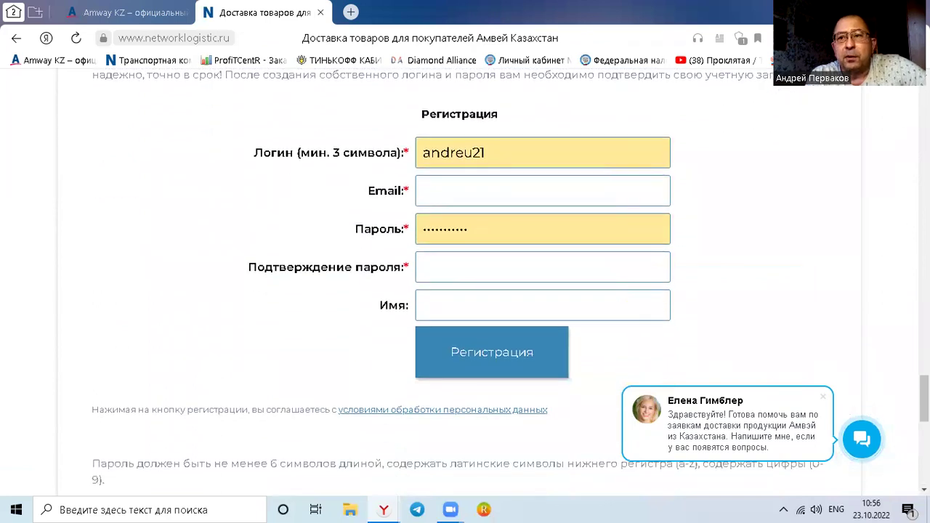
pyautogui.scroll(7, 459, 283)
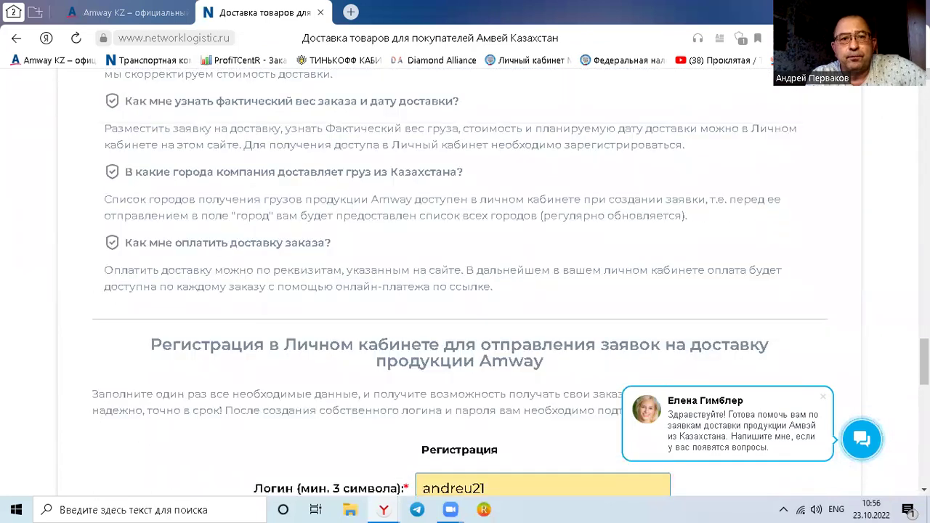
pyautogui.scroll(2, 459, 283)
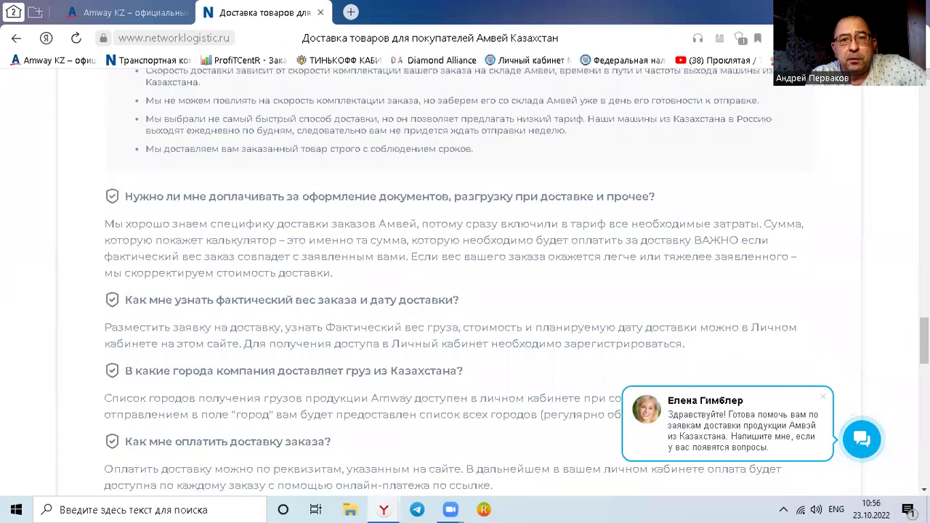
pyautogui.scroll(6, 459, 283)
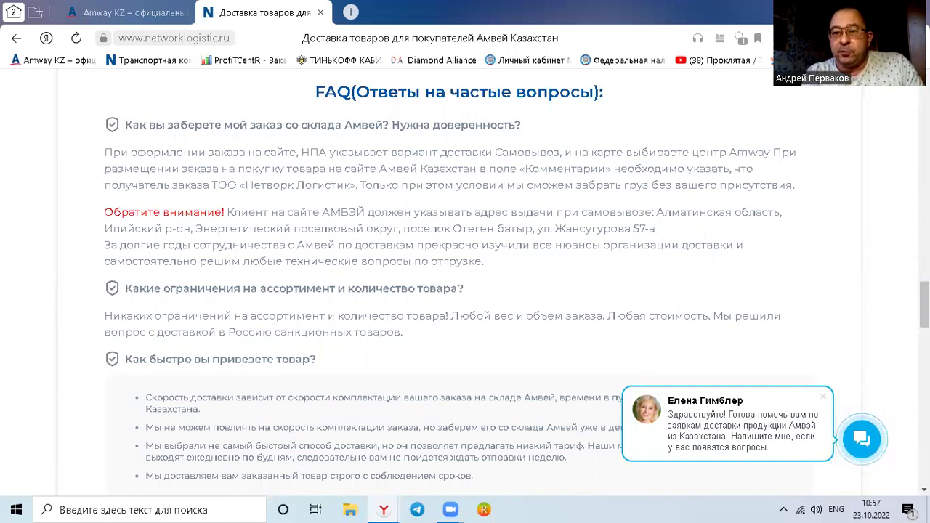
pyautogui.scroll(-1, 517, 281)
pyautogui.scroll(-6, 511, 282)
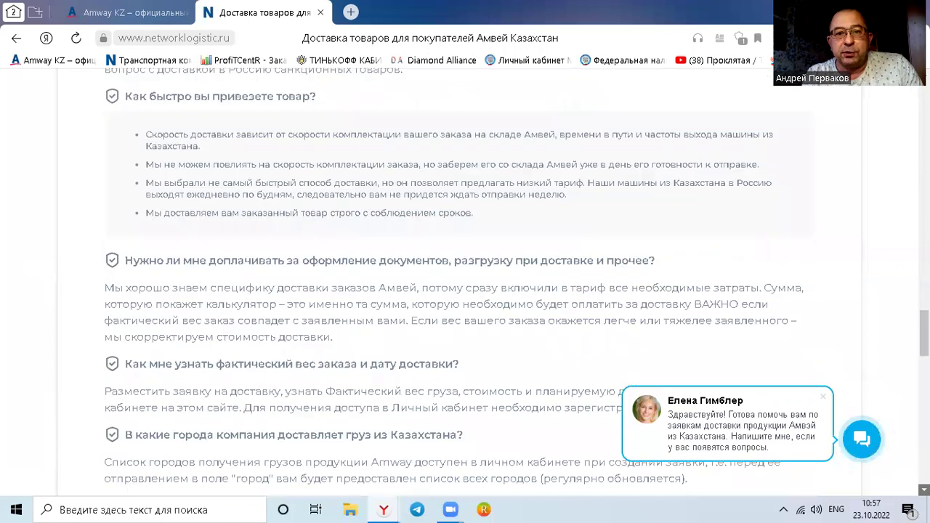
pyautogui.scroll(-1, 511, 282)
pyautogui.scroll(-3, 465, 290)
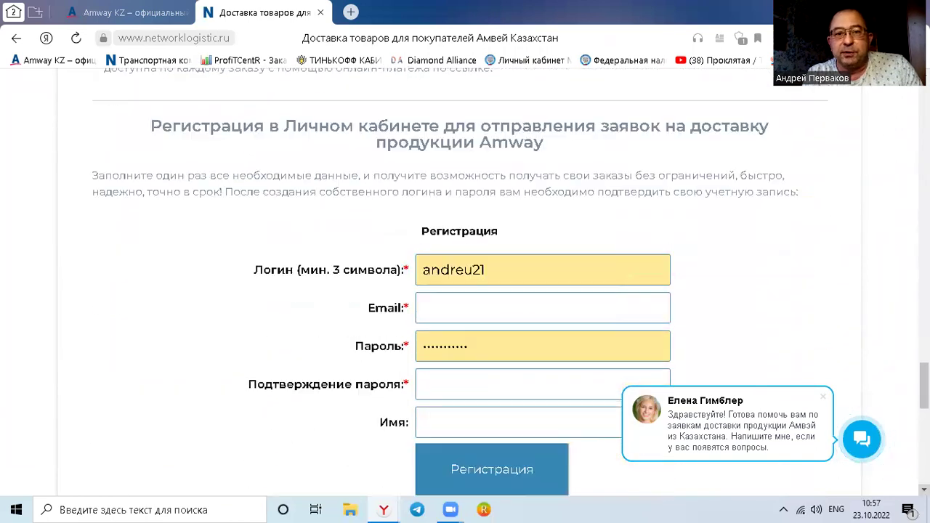
pyautogui.scroll(-1, 465, 290)
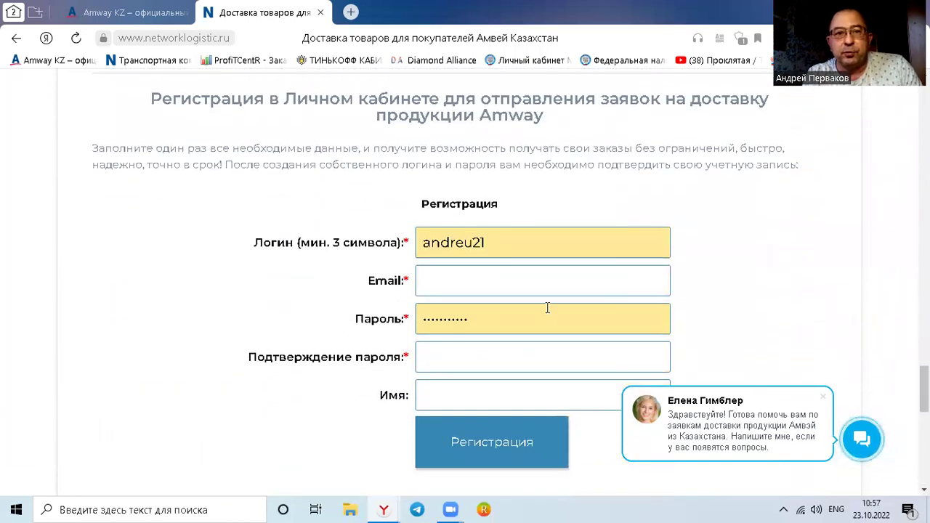
pyautogui.click(497, 242)
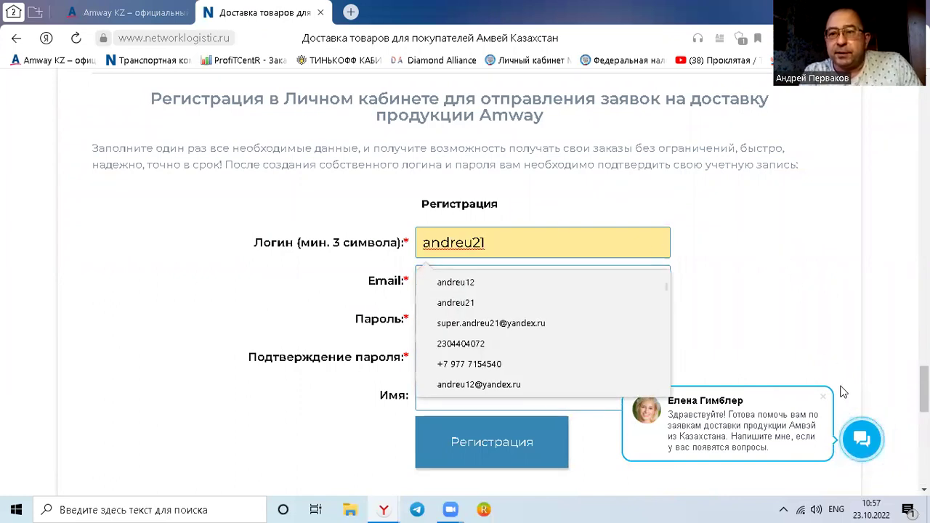
pyautogui.scroll(-1, 465, 291)
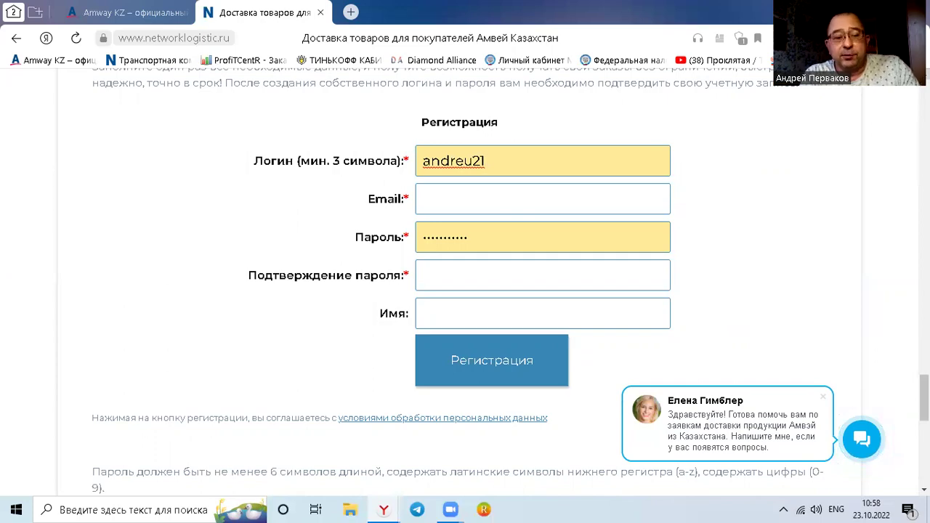
pyautogui.scroll(10, 509, 282)
pyautogui.scroll(10, 465, 281)
pyautogui.scroll(15, 465, 281)
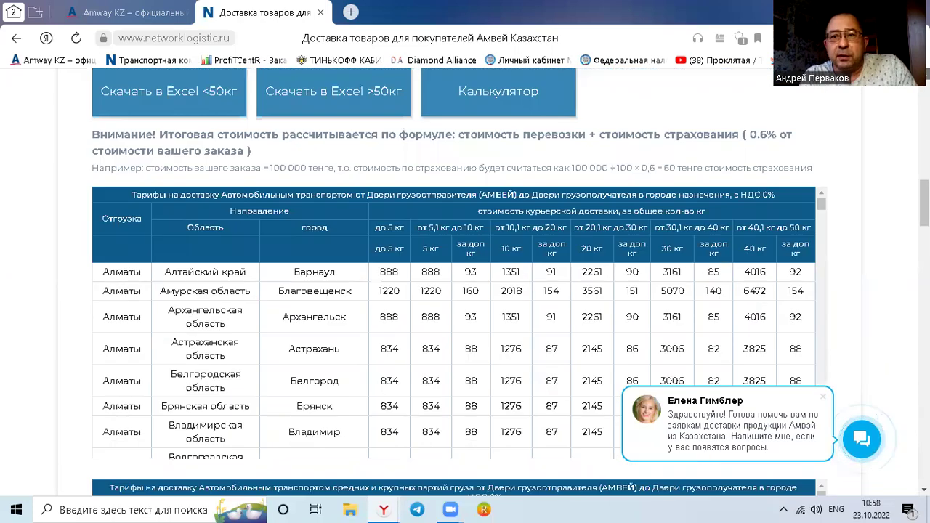
pyautogui.scroll(2, 465, 282)
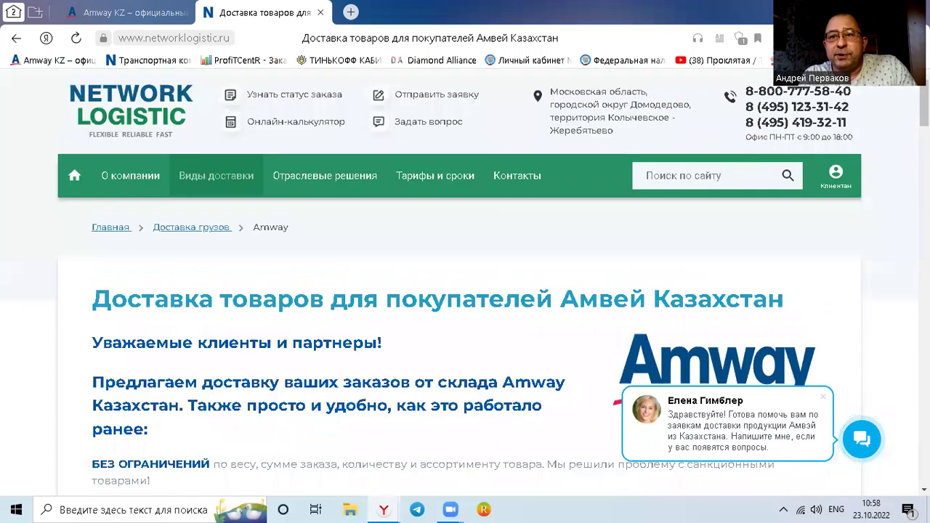
# Step: Sign in to the Network Logistic client account with the saved credentials and open Мой профиль
pyautogui.click(836, 178)
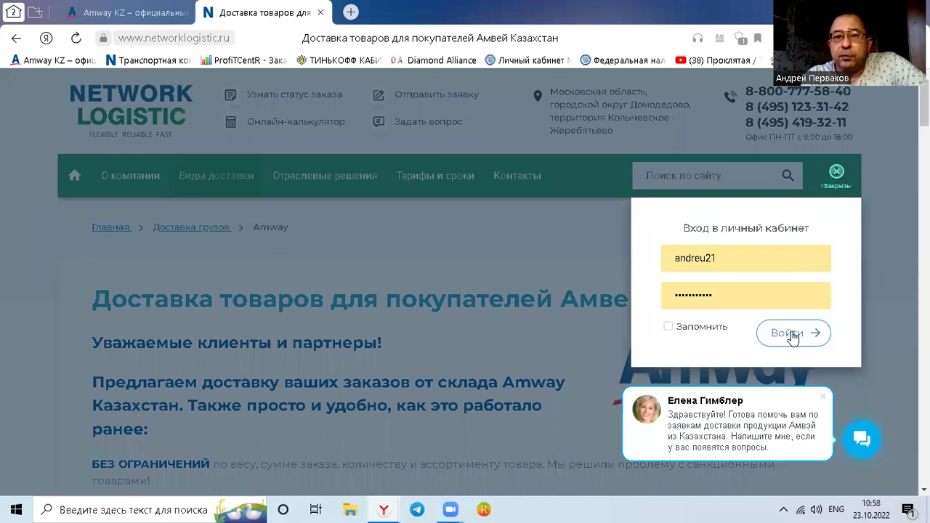
pyautogui.click(791, 335)
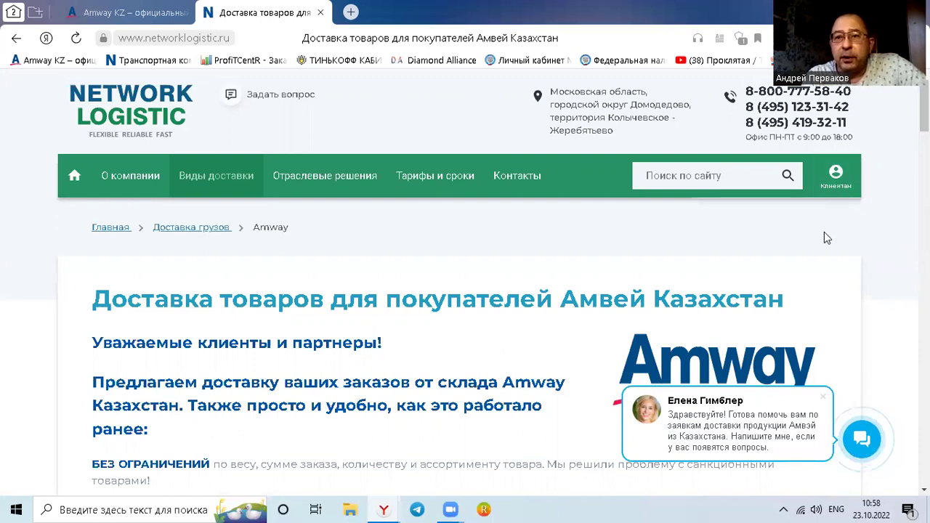
pyautogui.click(835, 178)
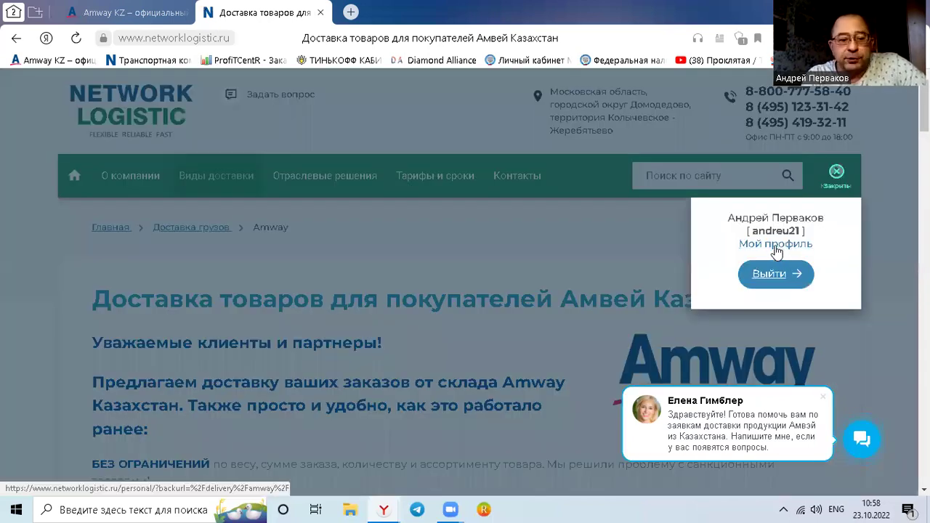
pyautogui.click(776, 247)
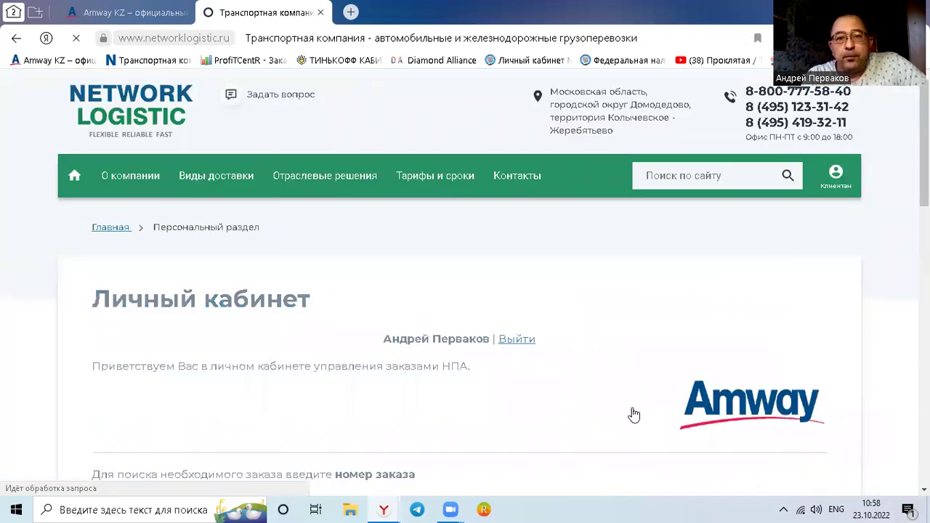
# Step: Start a new delivery request with Создать заявку in the Личный кабинет
pyautogui.scroll(-2, 465, 290)
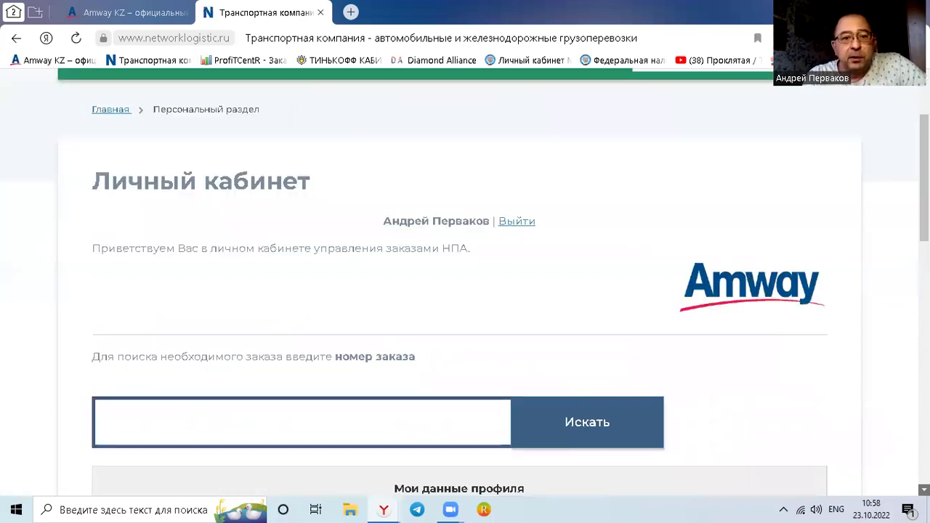
pyautogui.scroll(-3, 465, 291)
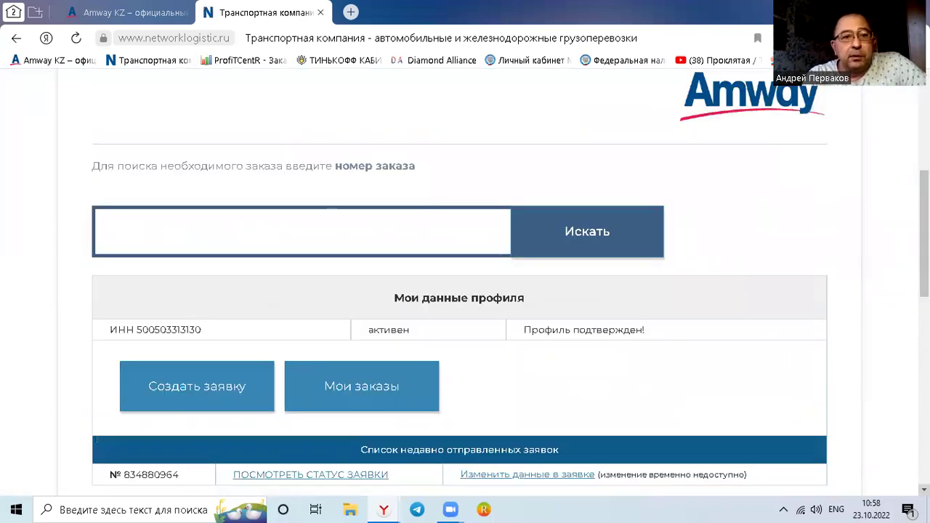
pyautogui.scroll(-3, 465, 290)
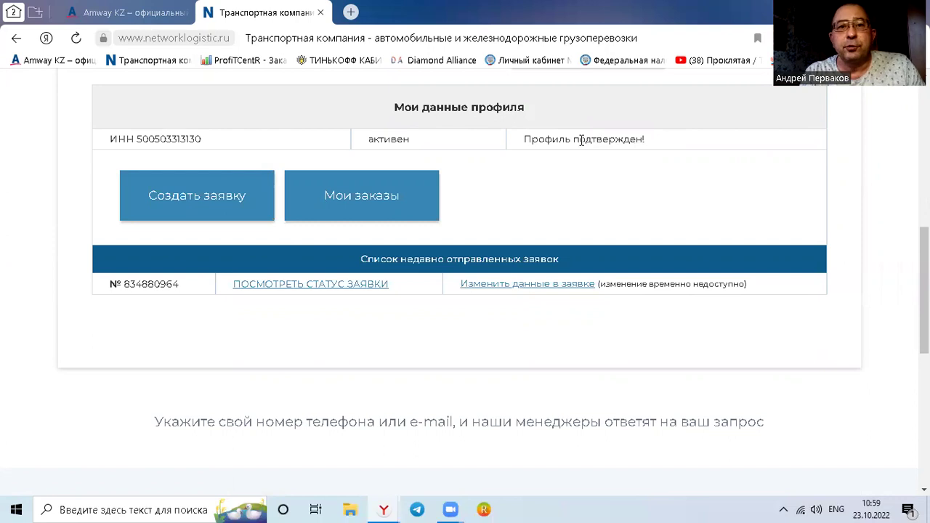
pyautogui.click(206, 203)
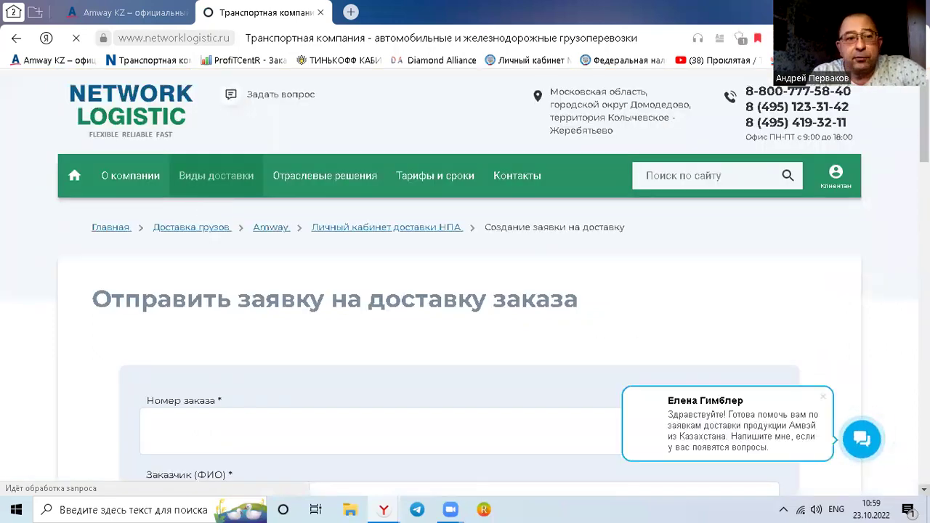
# Step: Fill in the order number field and pick the customer's full name from saved entries
pyautogui.scroll(-4, 465, 290)
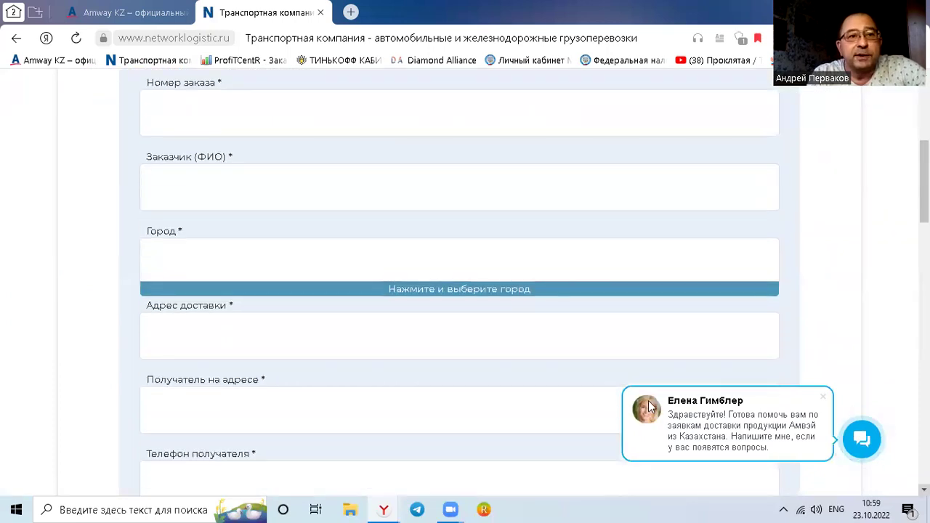
pyautogui.click(235, 115)
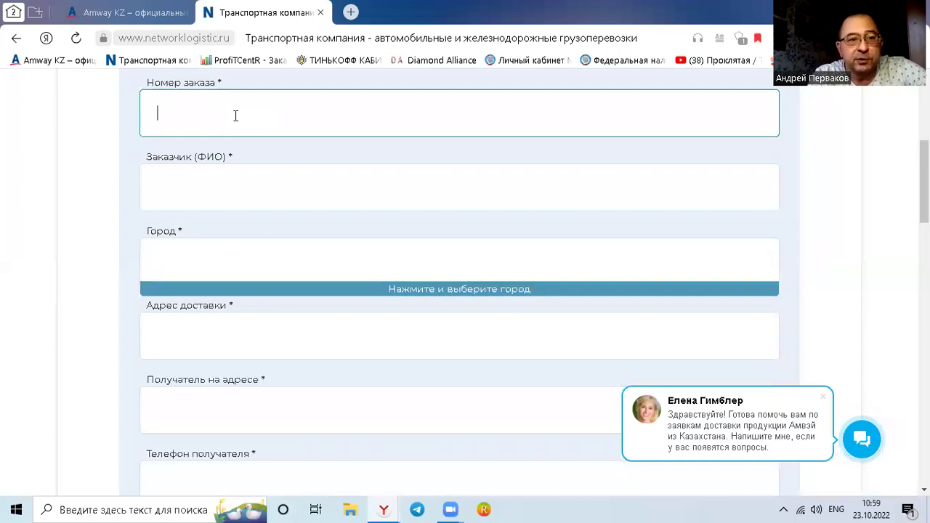
pyautogui.click(205, 187)
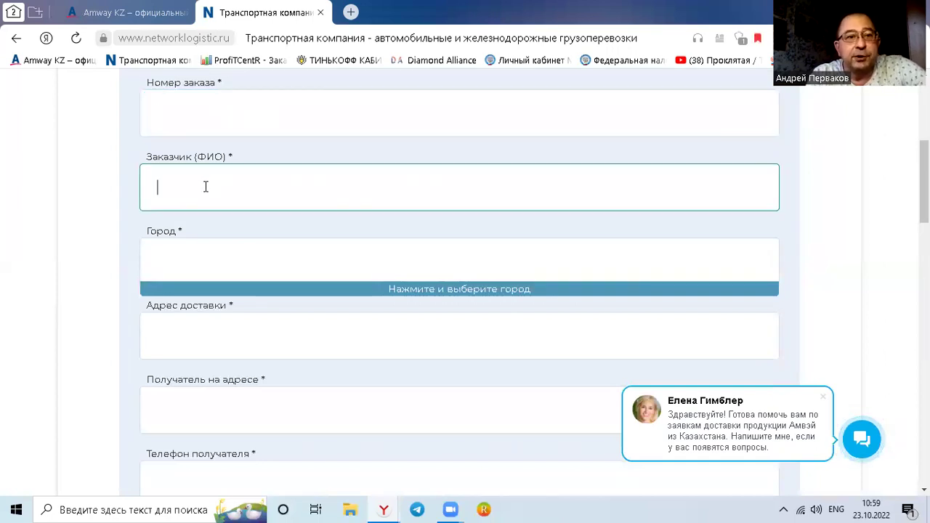
pyautogui.click(205, 187)
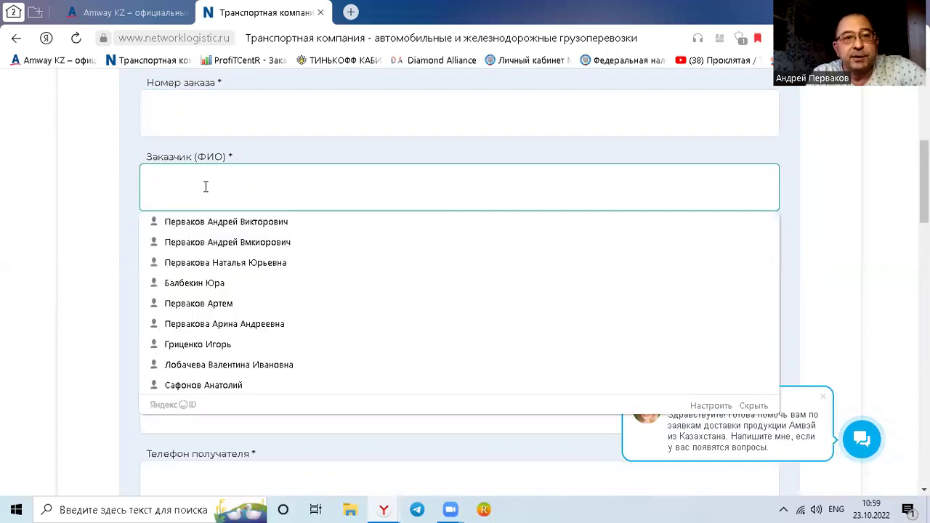
pyautogui.click(214, 227)
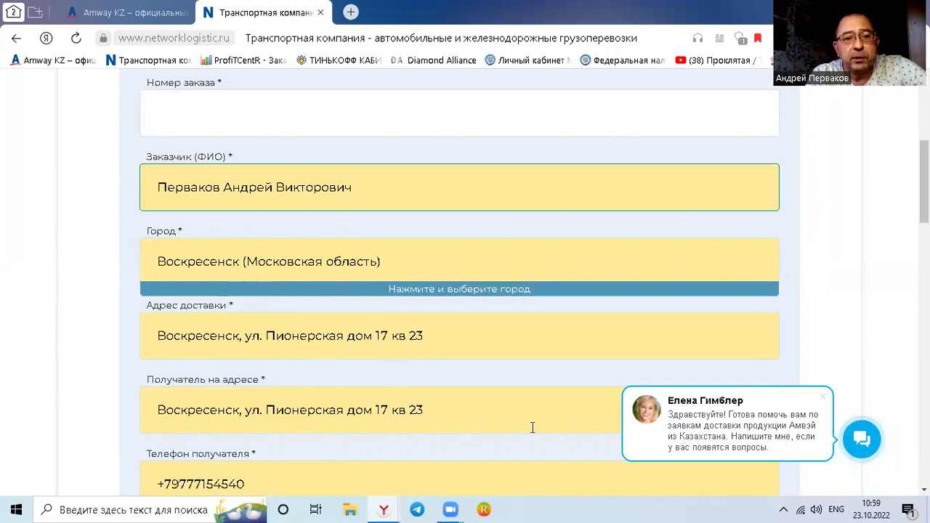
# Step: Enter 2.9 in the Вес заказа field, correcting the mistyped value
pyautogui.scroll(-3, 825, 450)
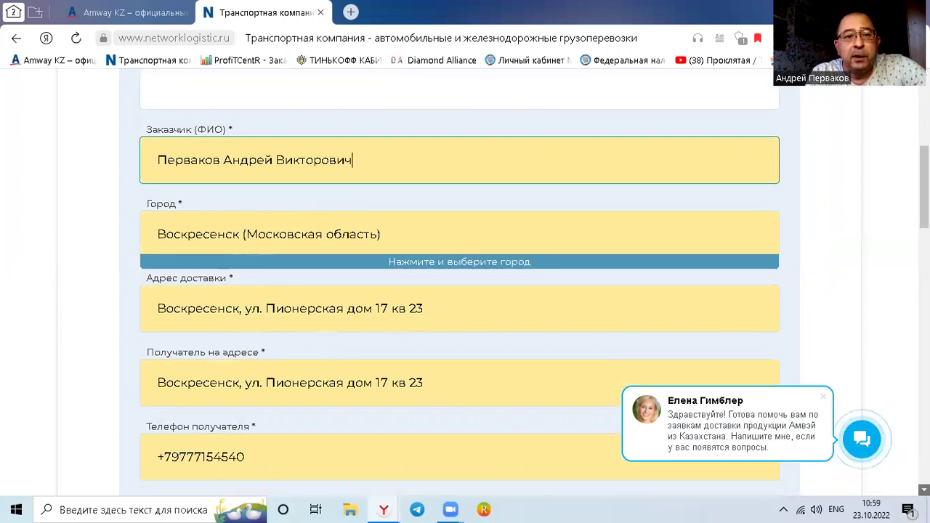
pyautogui.scroll(-1, 508, 468)
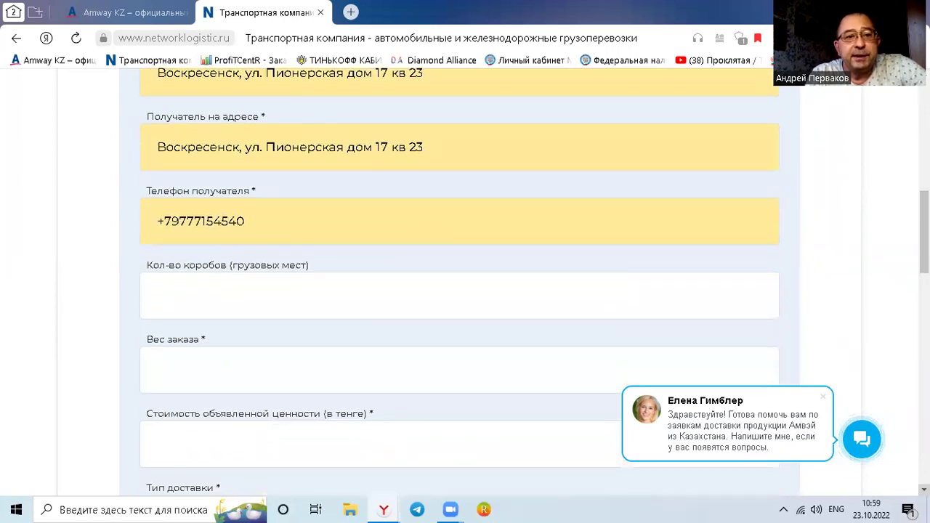
pyautogui.scroll(-1, 509, 469)
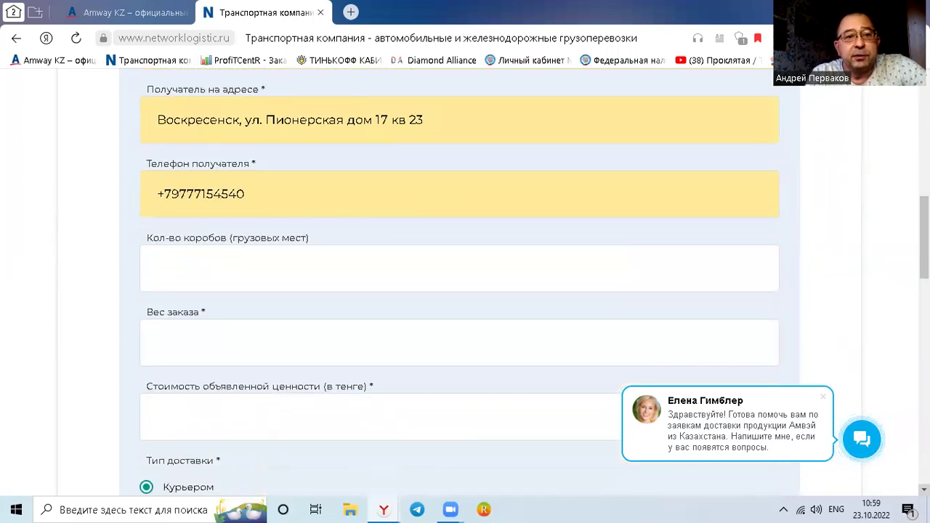
pyautogui.click(170, 344)
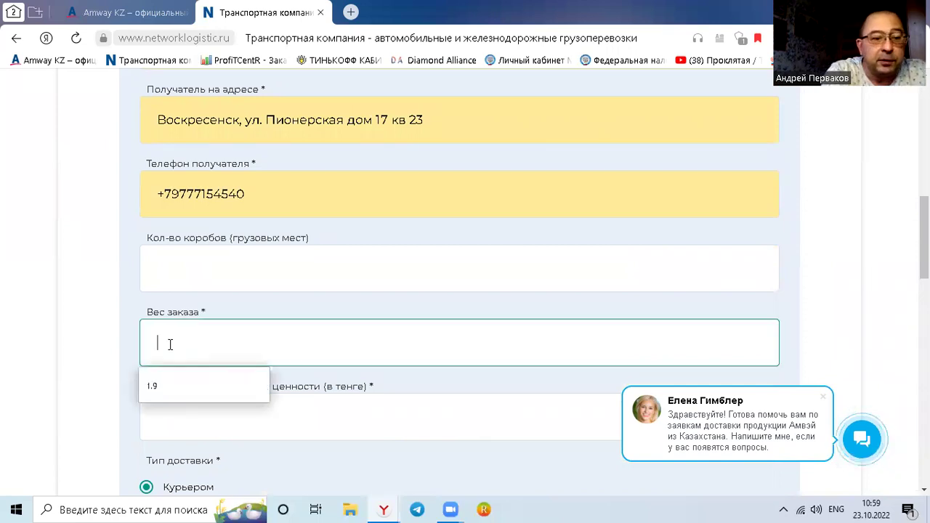
pyautogui.write('2/9')
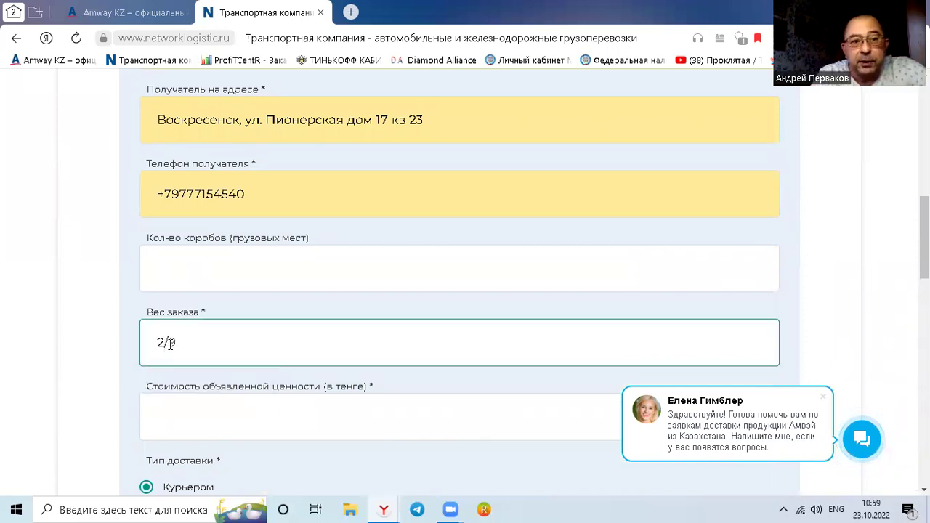
pyautogui.press('BackSpace')
pyautogui.press('BackSpace')
pyautogui.hotkey('alt', 'shift')
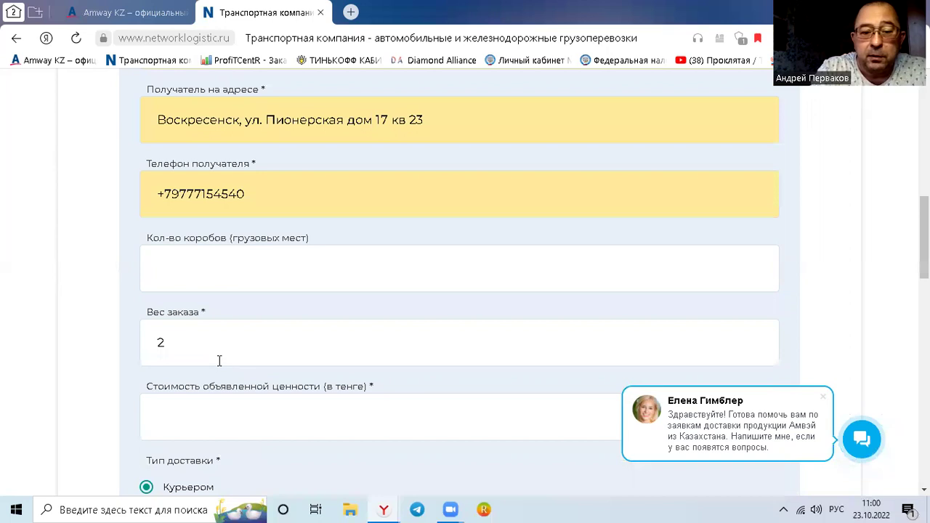
pyautogui.click(218, 360)
pyautogui.write('9')
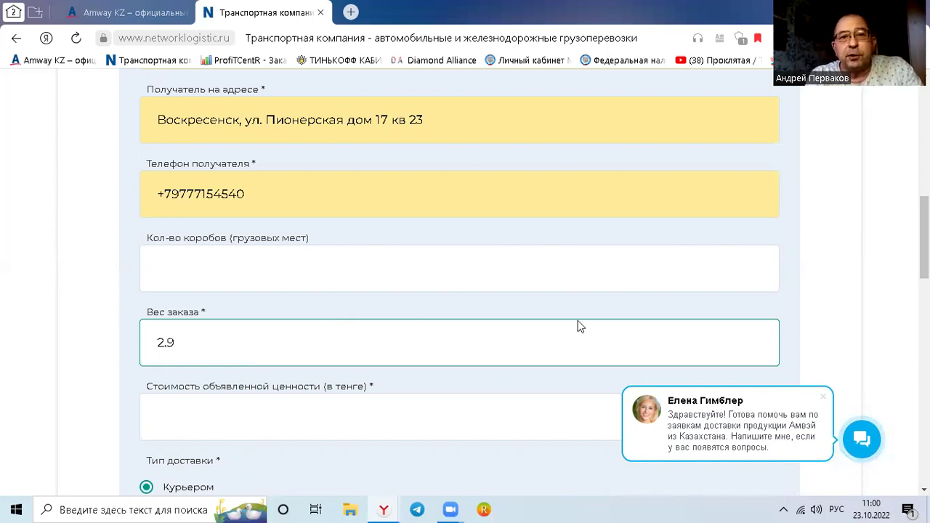
pyautogui.scroll(-3, 459, 290)
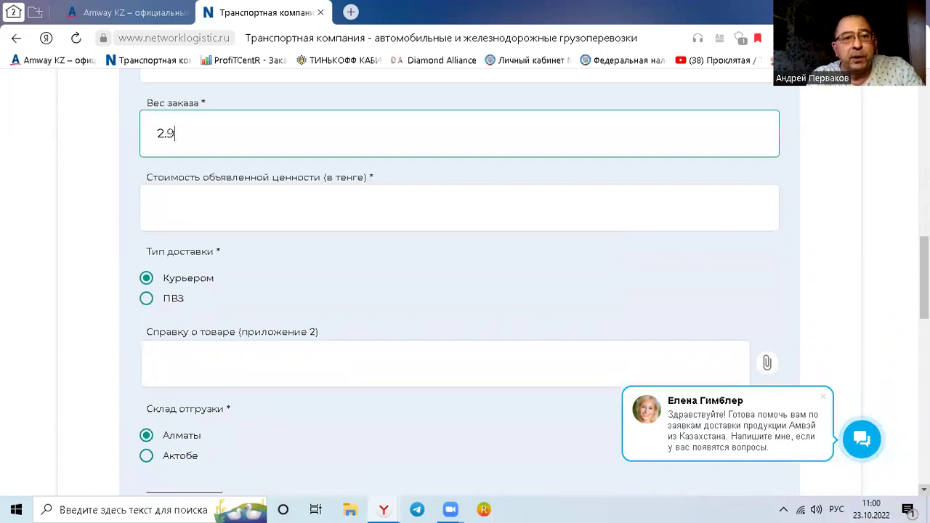
pyautogui.scroll(-1, 595, 353)
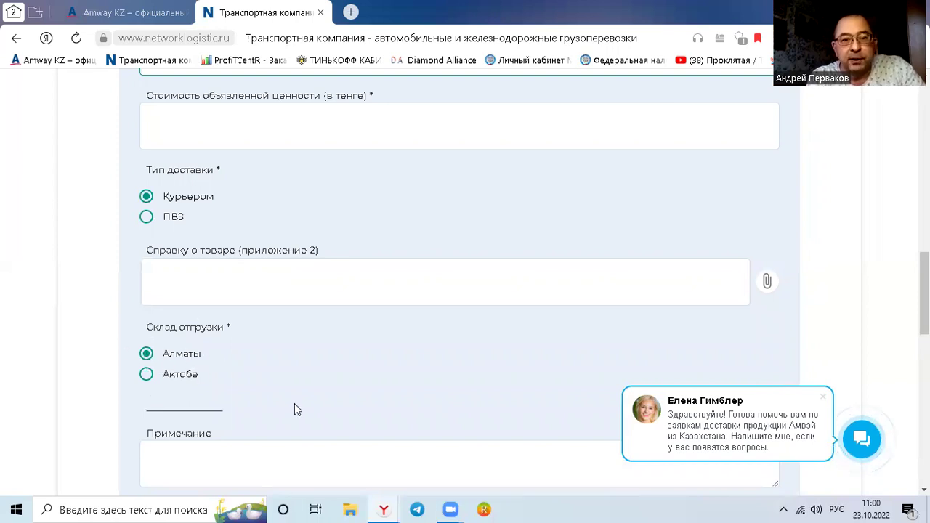
# Step: Paste the copied Almaty regional warehouse pickup address into the Примечание note
pyautogui.click(188, 457)
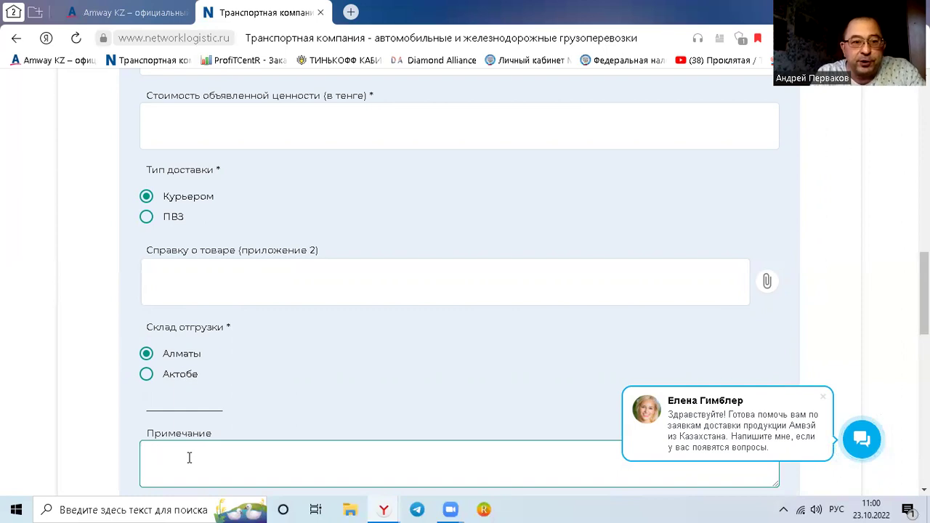
pyautogui.rightClick(188, 457)
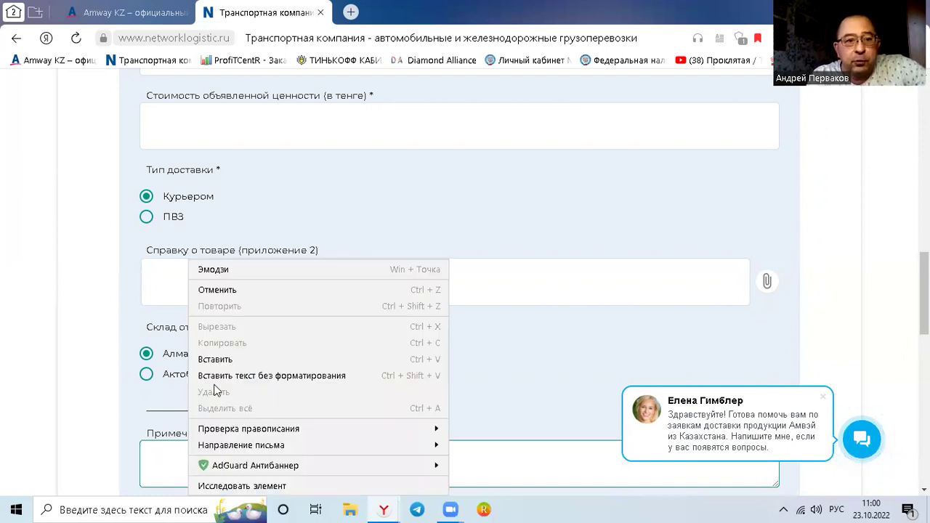
pyautogui.click(223, 365)
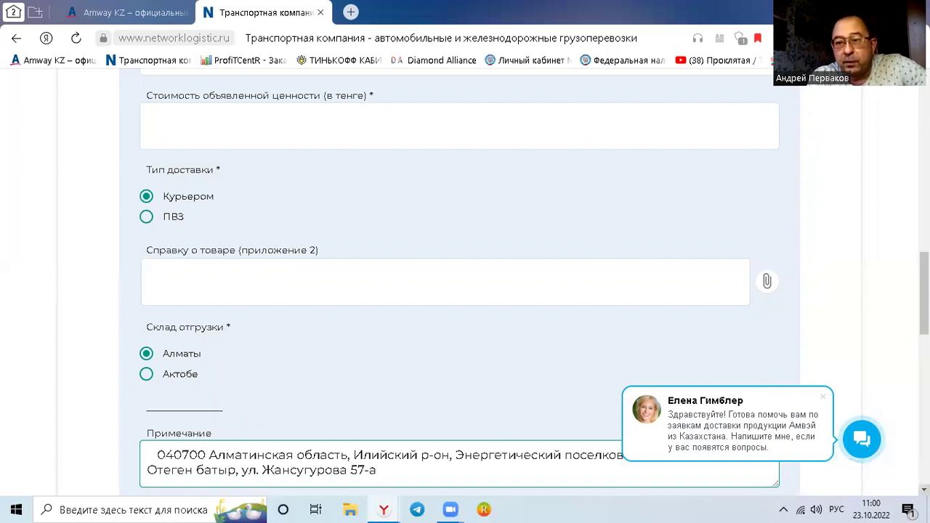
pyautogui.scroll(-3, 480, 265)
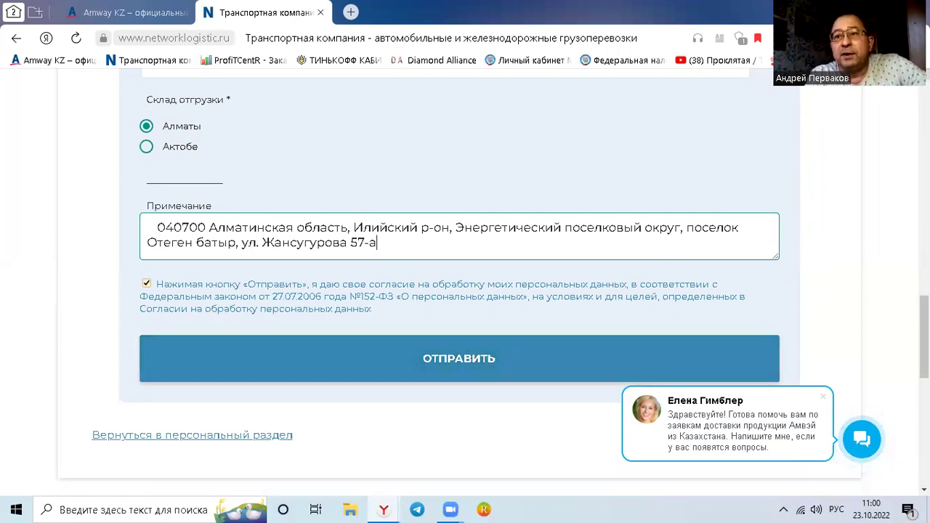
pyautogui.scroll(15, 492, 283)
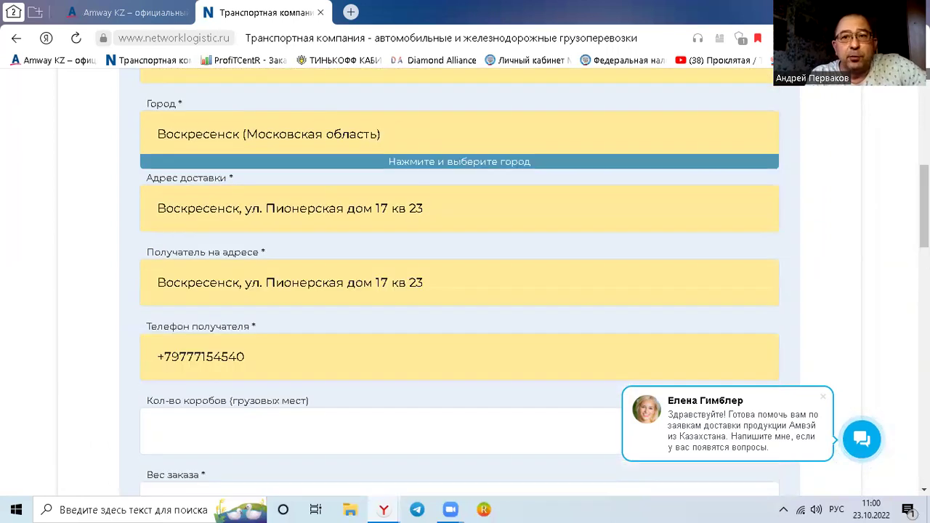
pyautogui.scroll(3, 492, 283)
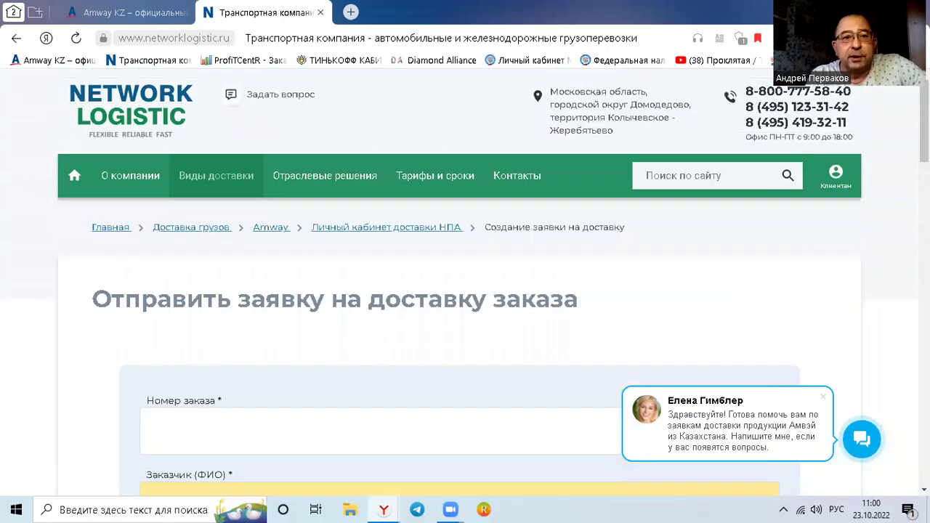
# Step: Return to Личный кабинет доставки НПА and view the request via ПОСМОТРЕТЬ СТАТУС ЗАЯВКИ
pyautogui.click(426, 231)
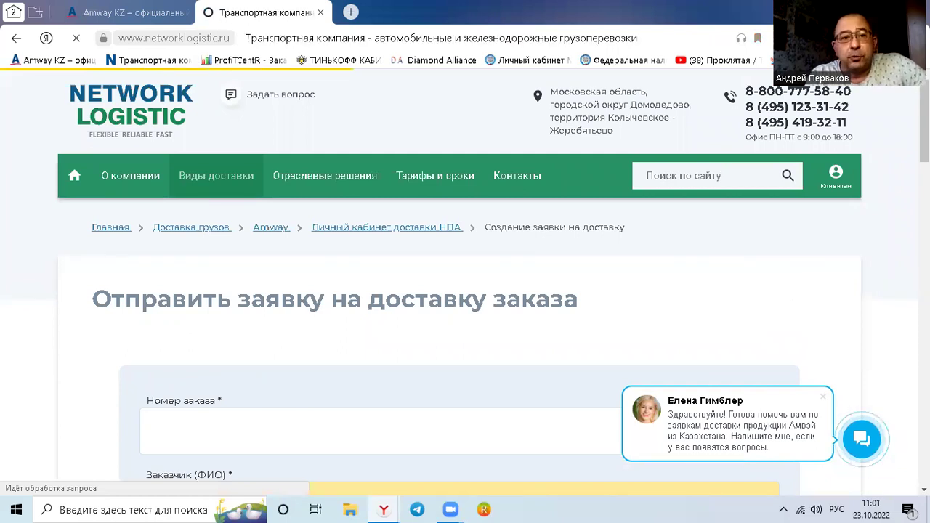
pyautogui.scroll(-4, 465, 291)
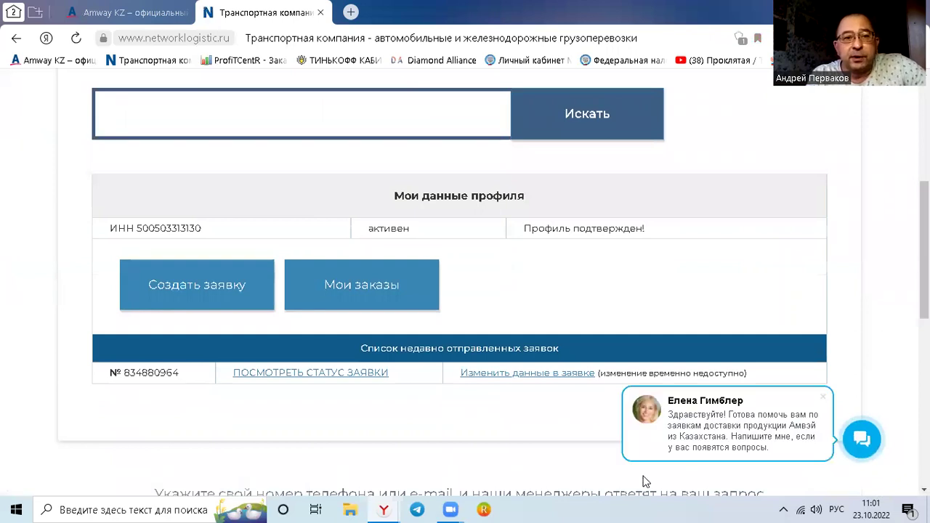
pyautogui.click(316, 373)
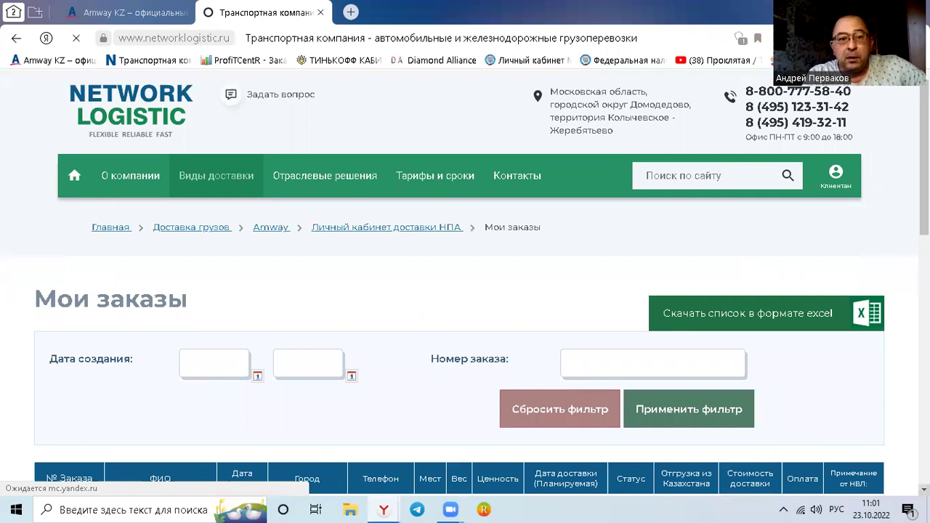
# Step: Scroll to the Мои заказы table to confirm the 14.10.2022 order shows 'Заказ принят!'
pyautogui.scroll(-4, 783, 305)
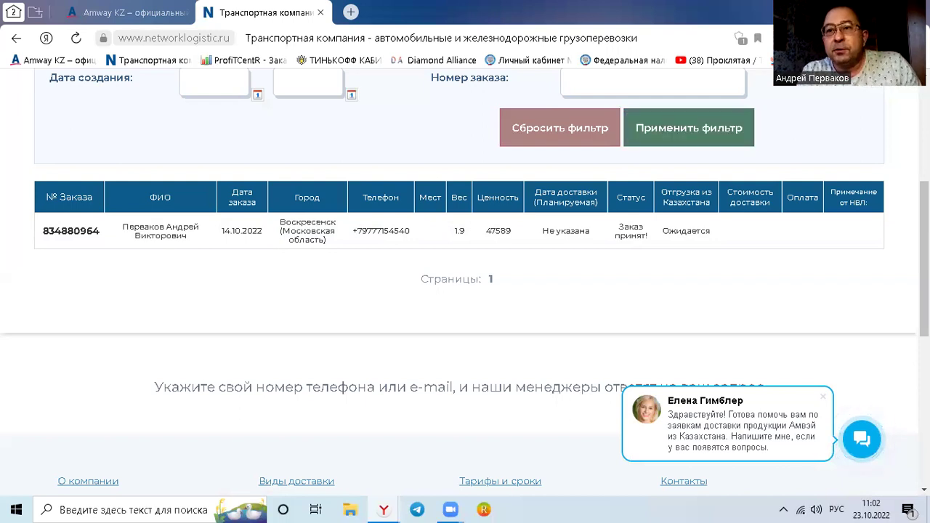
pyautogui.scroll(4, 465, 276)
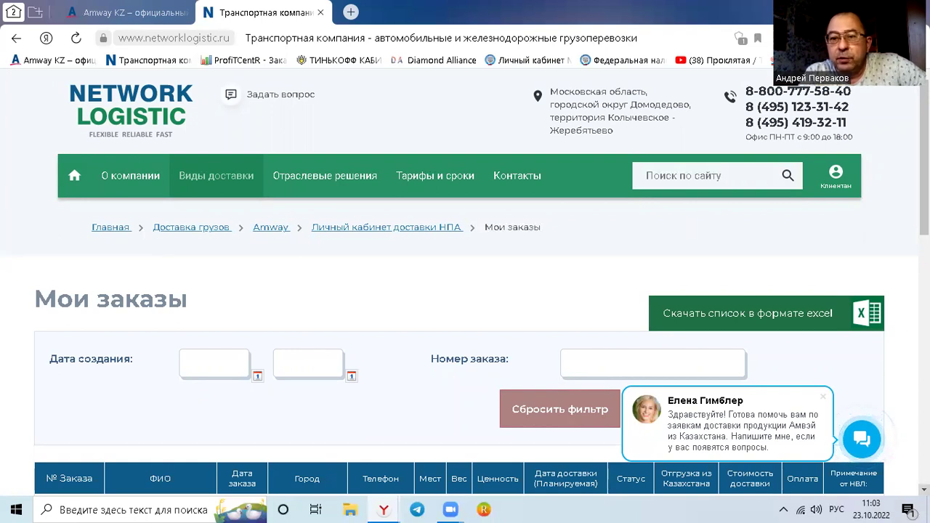
pyautogui.scroll(-2, 884, 211)
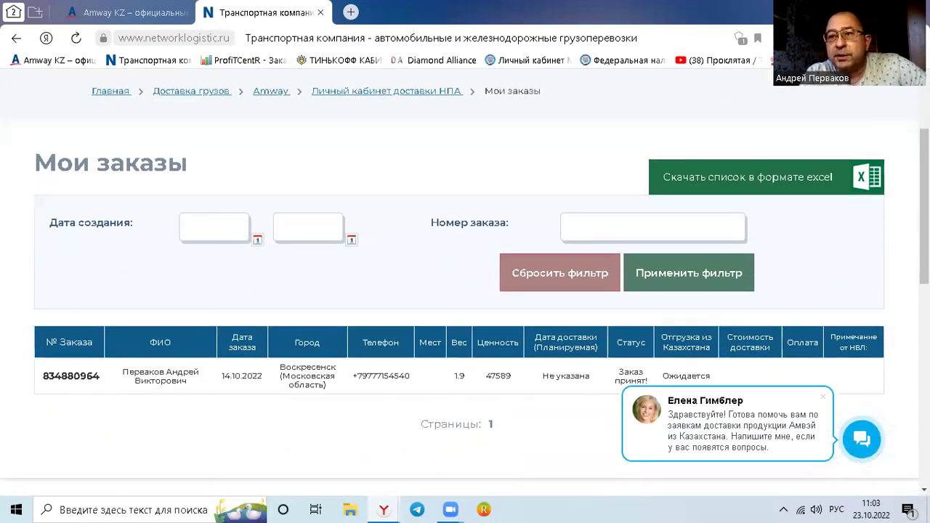
pyautogui.scroll(2, 464, 276)
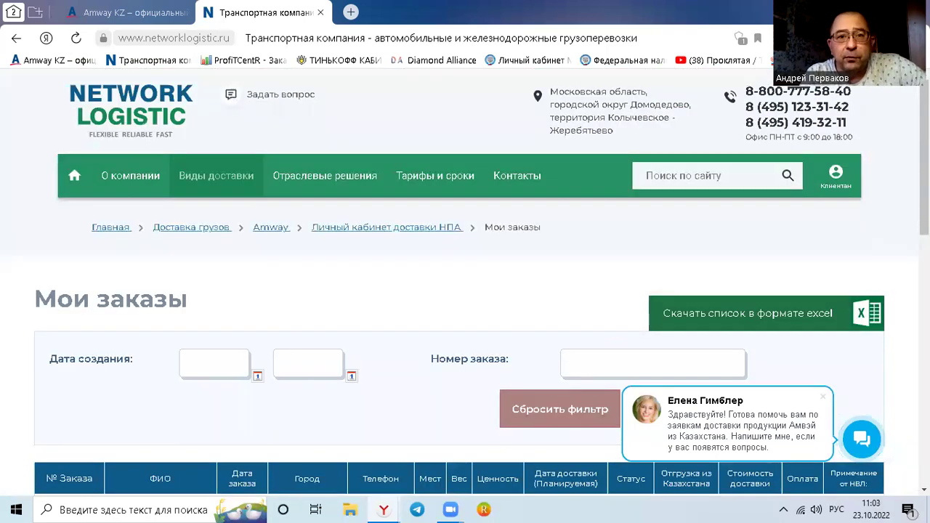